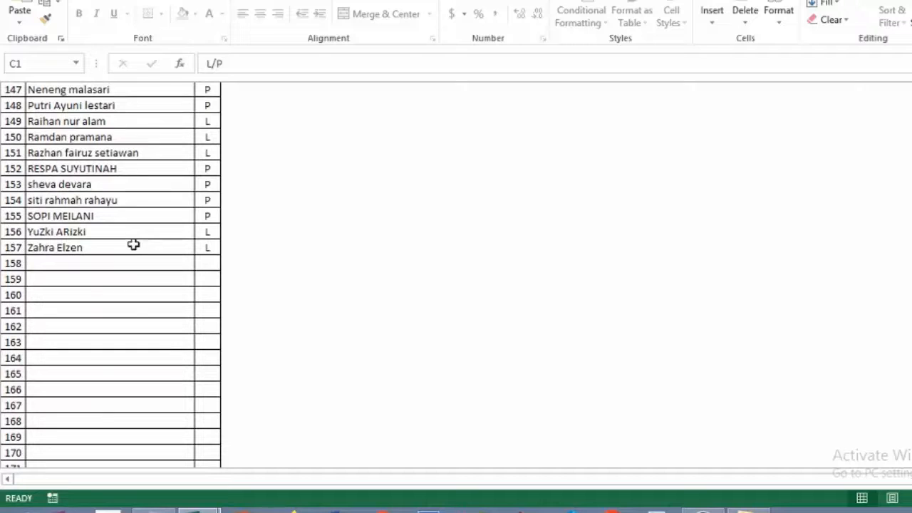
Step: Review the full student list with its NO, NAMA and L/P columns, from the last filled entry back to the header
scroll(119, 237, up, 5)
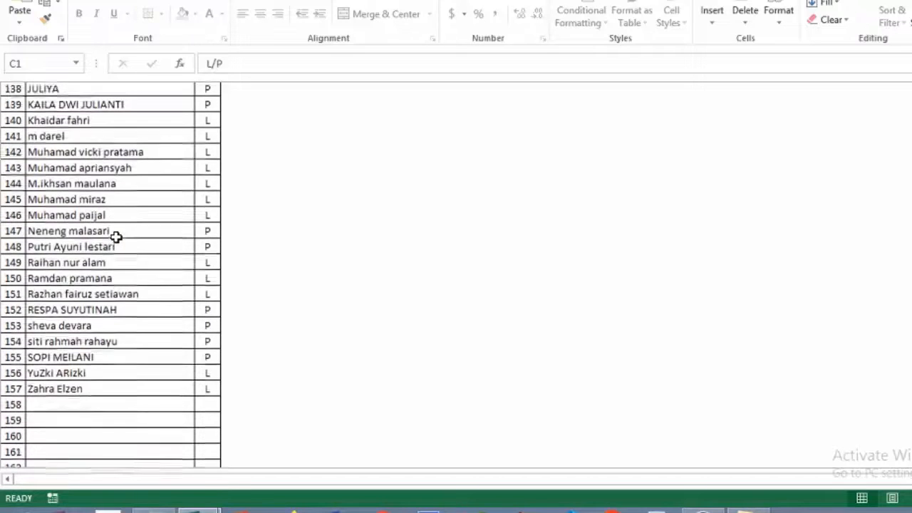
scroll(111, 232, up, 2)
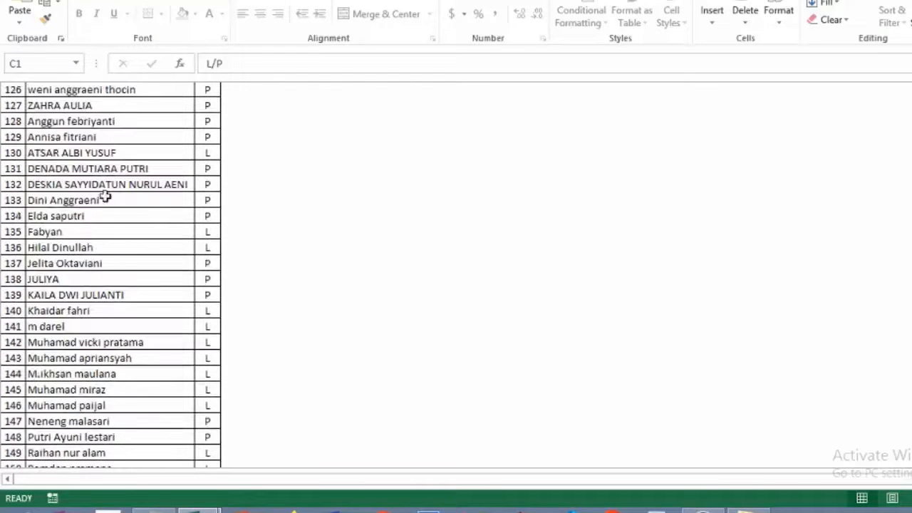
scroll(91, 299, up, 1)
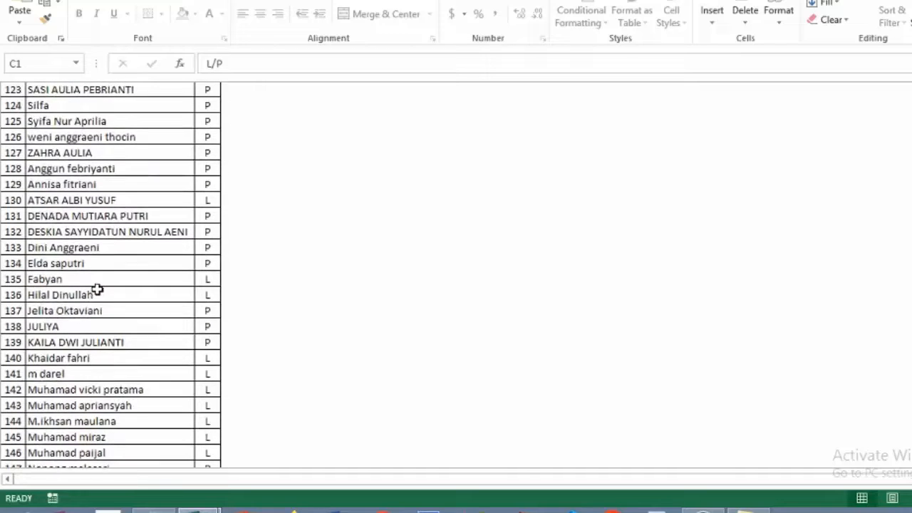
scroll(96, 290, up, 1)
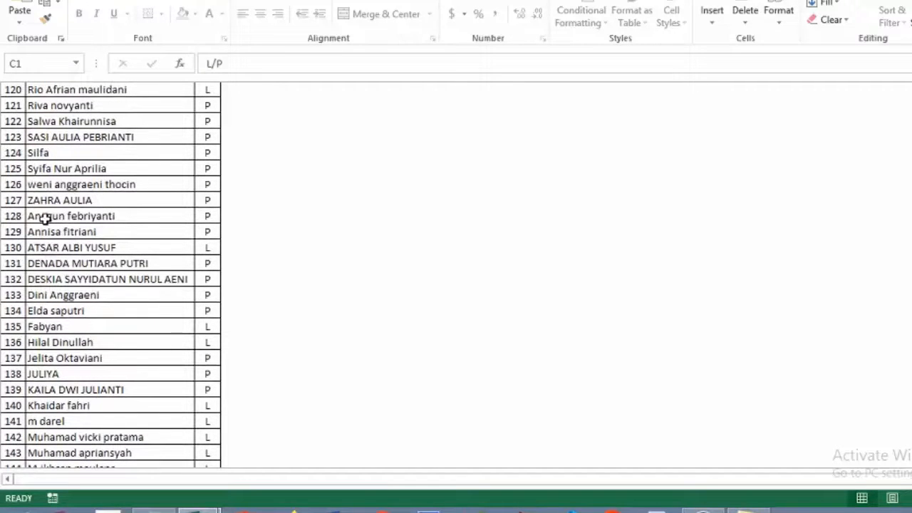
scroll(64, 282, up, 3)
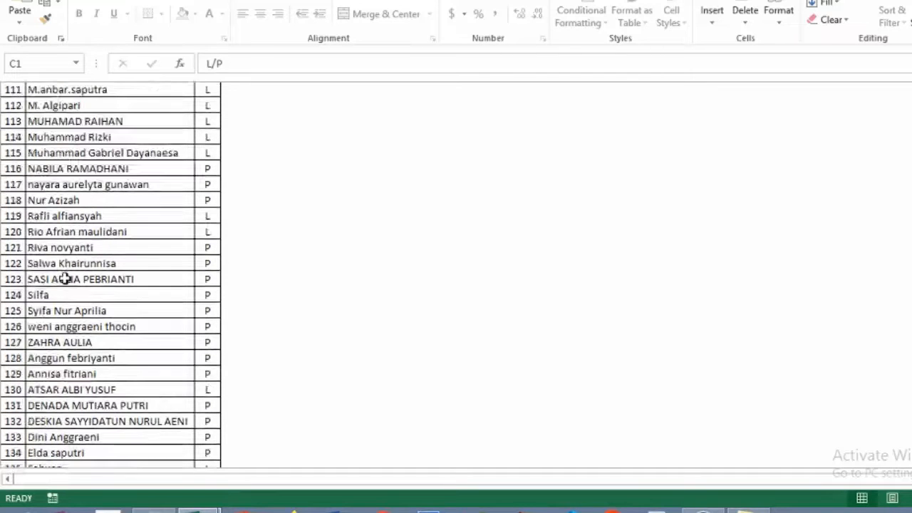
scroll(65, 278, up, 1)
scroll(73, 250, up, 2)
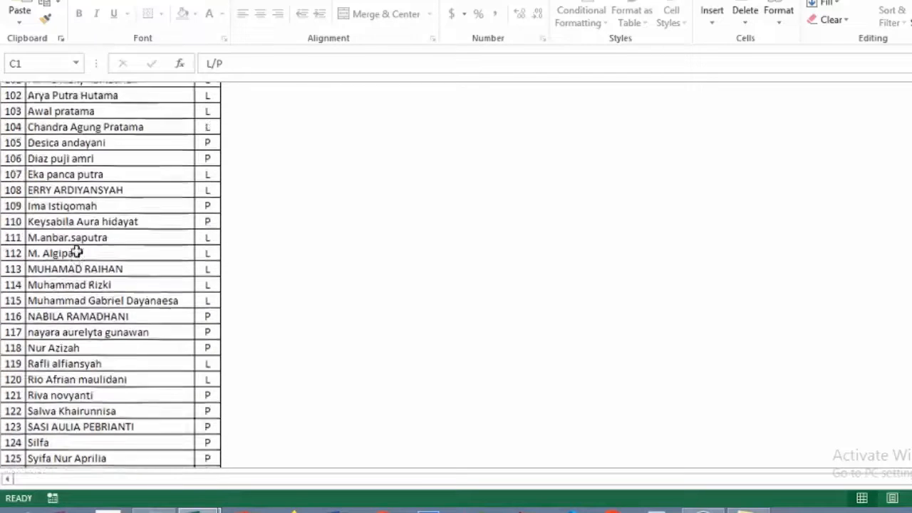
scroll(75, 274, up, 6)
scroll(100, 277, up, 4)
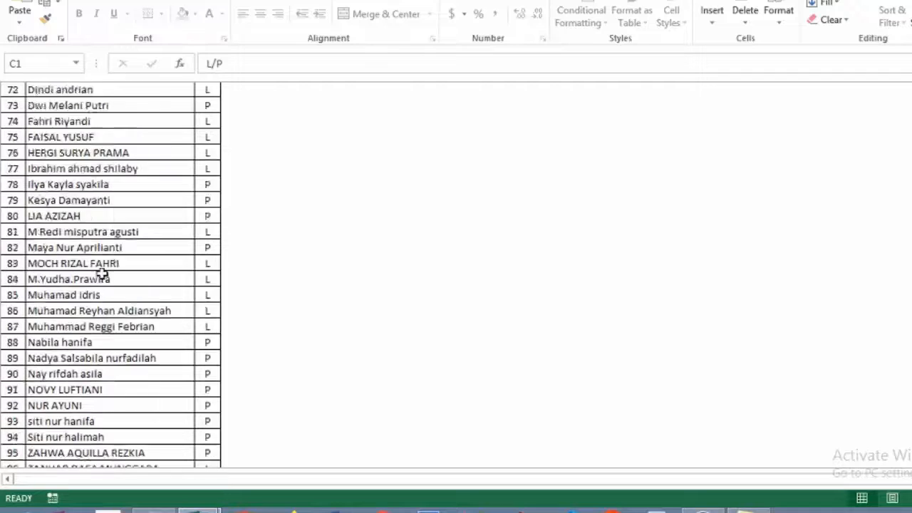
scroll(102, 273, up, 14)
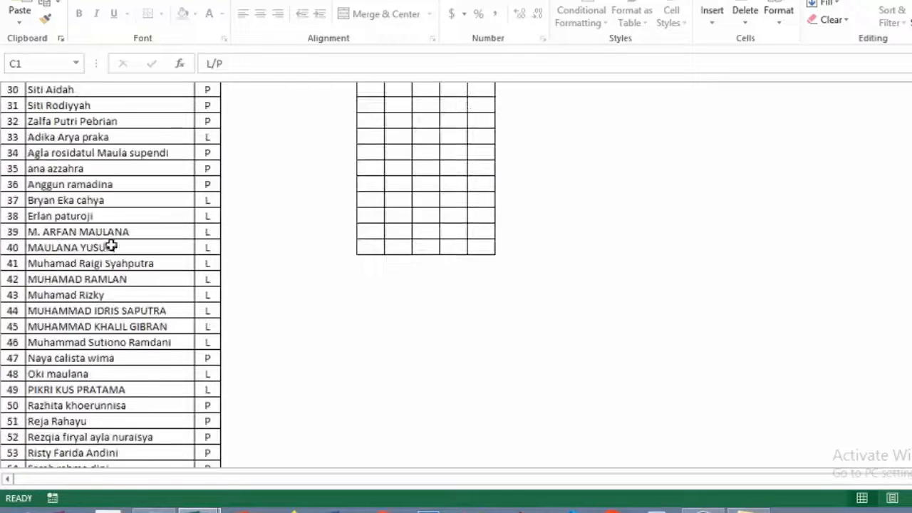
scroll(114, 242, up, 10)
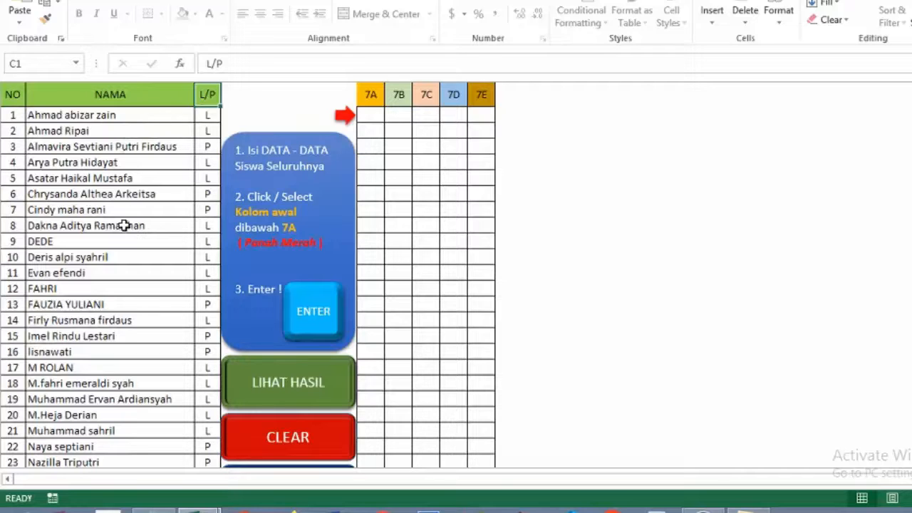
Step: Distribute the students across classes 7A to 7E, starting from the first cell below 7A, and open the results
click(208, 114)
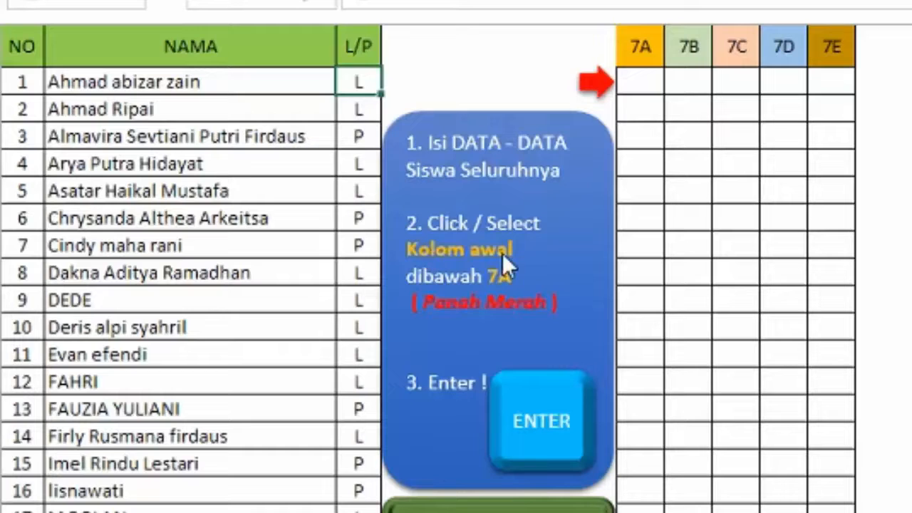
click(643, 84)
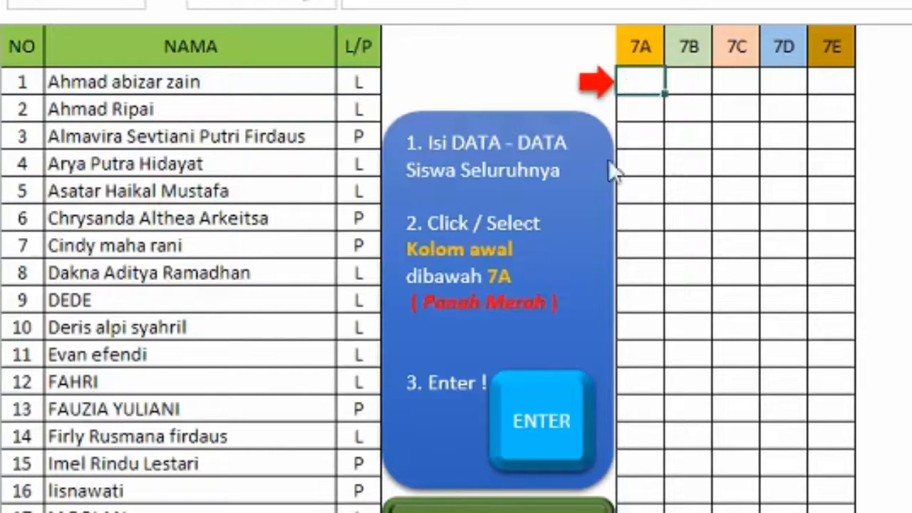
click(523, 422)
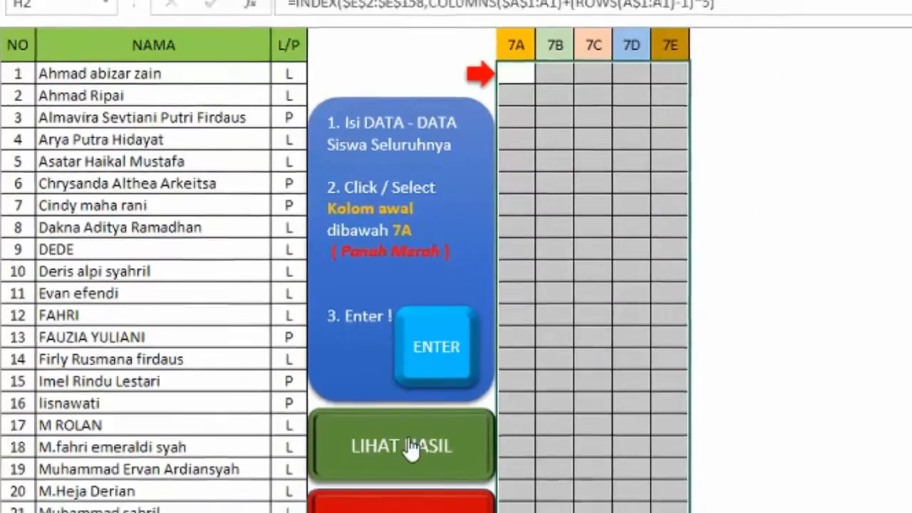
click(417, 449)
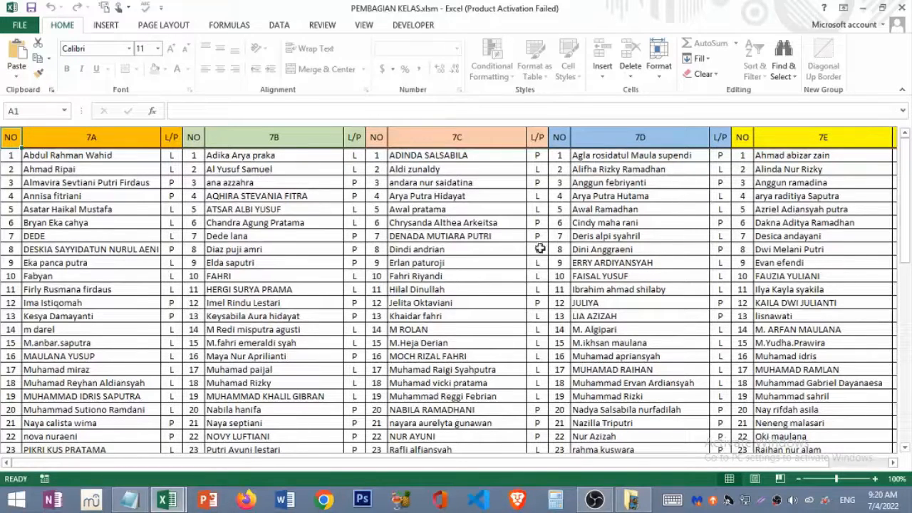
Step: Examine the class lists and the Laki-Laki, Perempuan and JUMLAH SISWA totals for classes 7A to 7E
scroll(540, 248, down, 8)
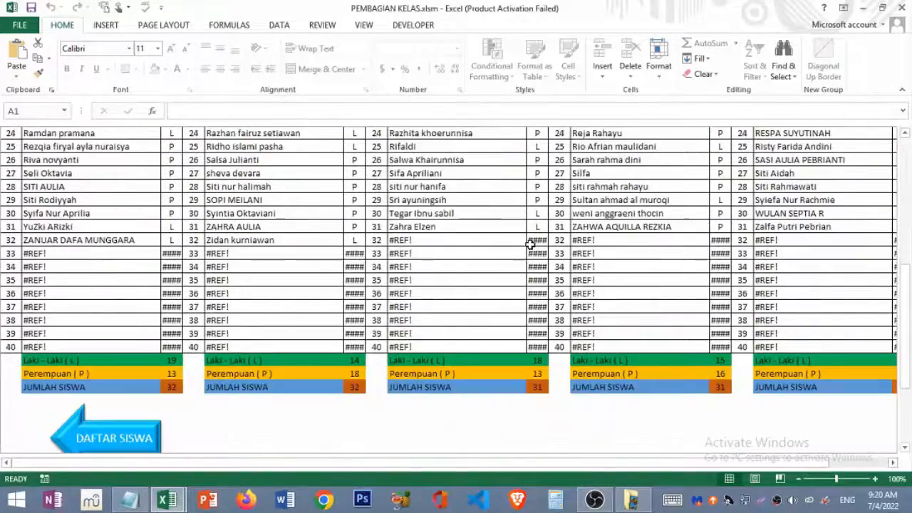
scroll(530, 244, down, 1)
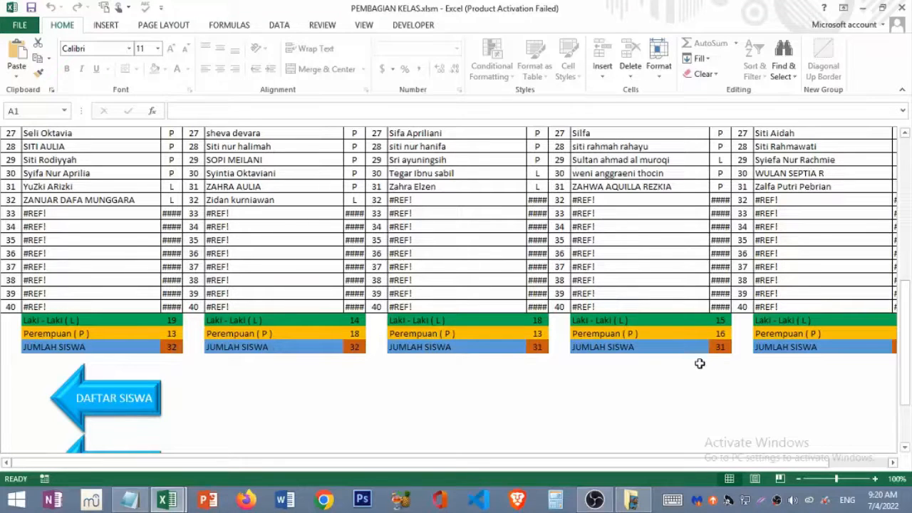
drag(759, 463, 797, 465)
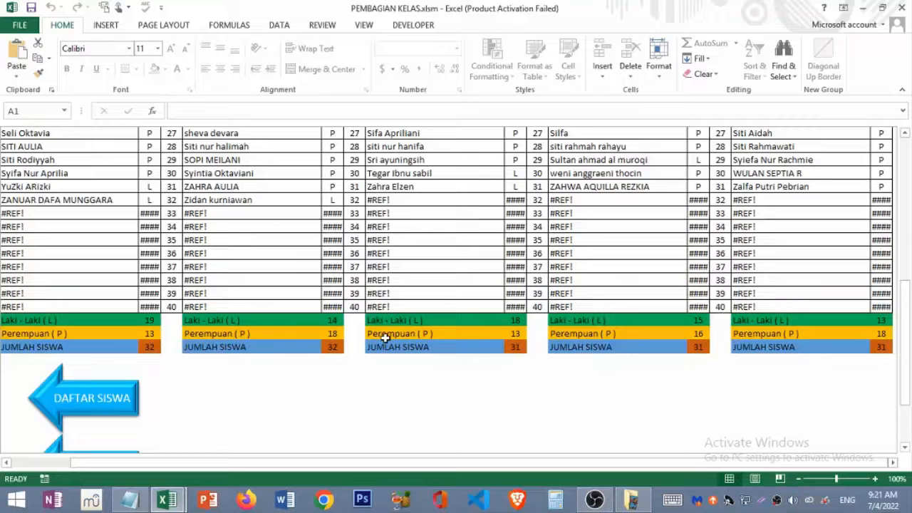
scroll(349, 381, down, 1)
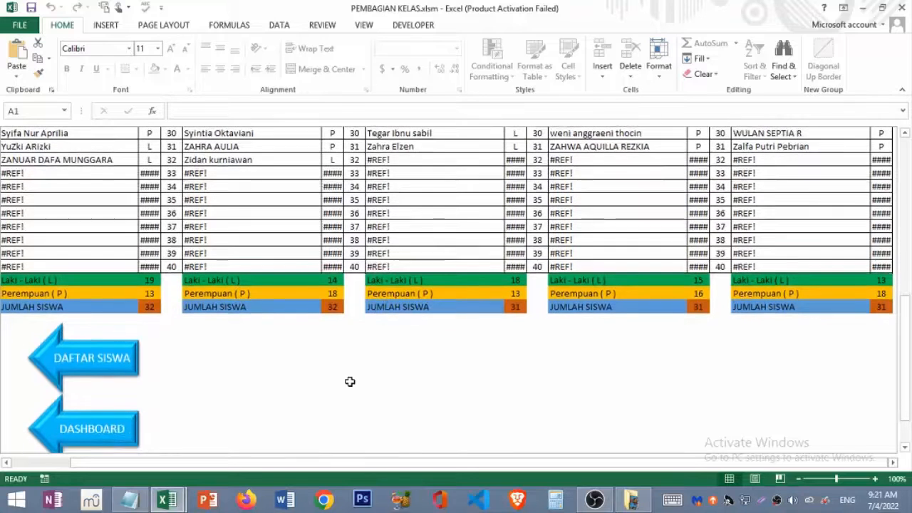
Step: Clear the class distribution on the student list sheet, check the class results, and return to the student list
click(99, 362)
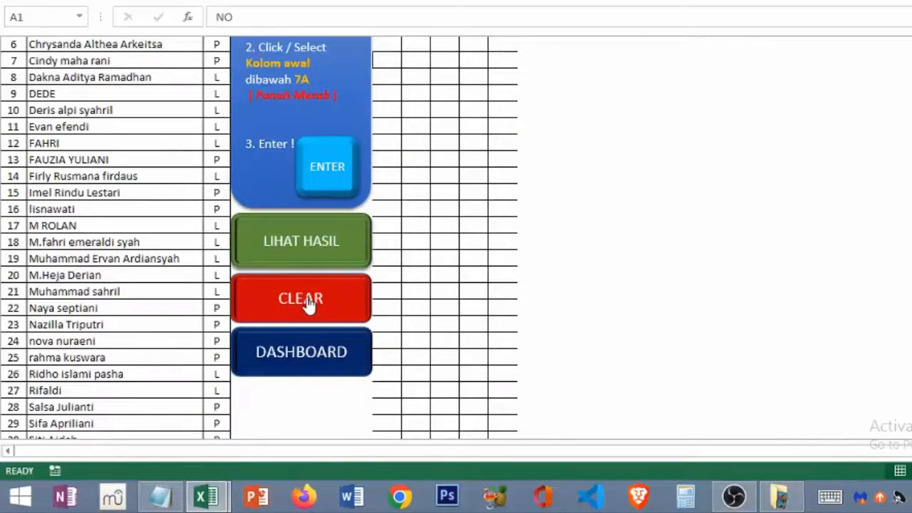
click(308, 305)
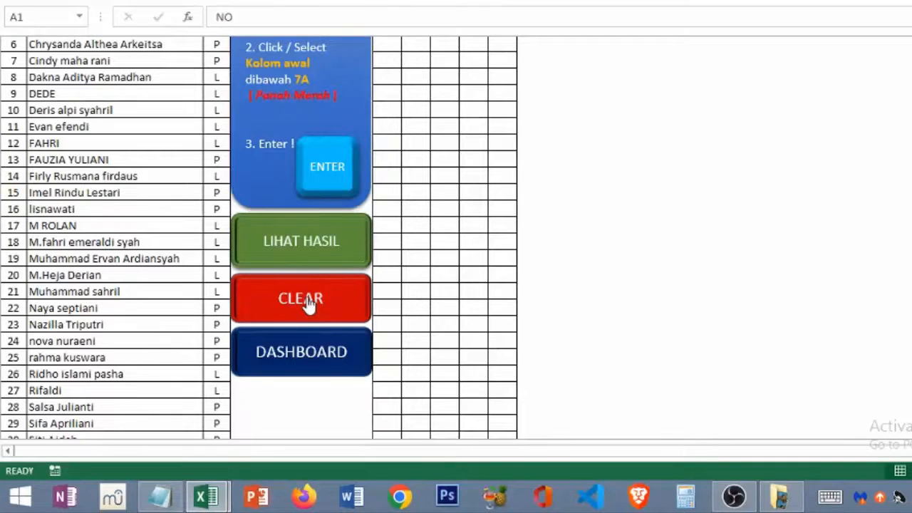
click(316, 255)
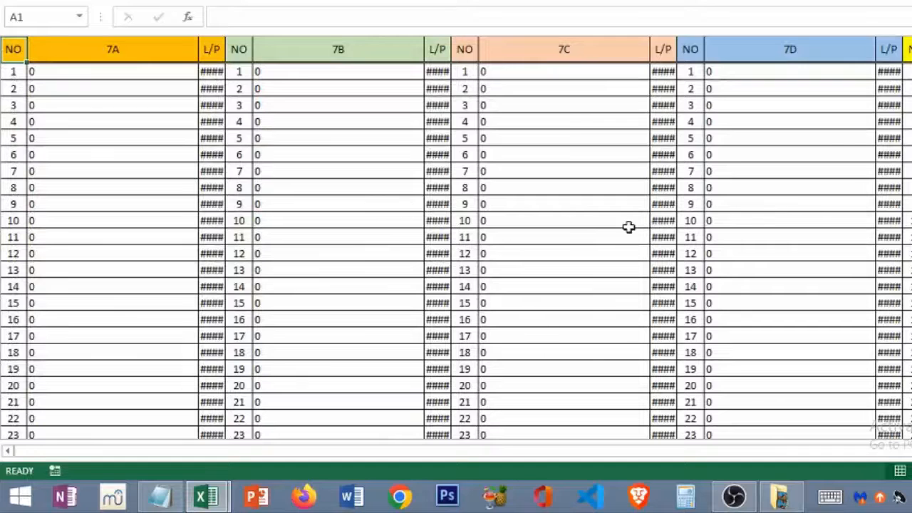
key(ctrl+Page_Up)
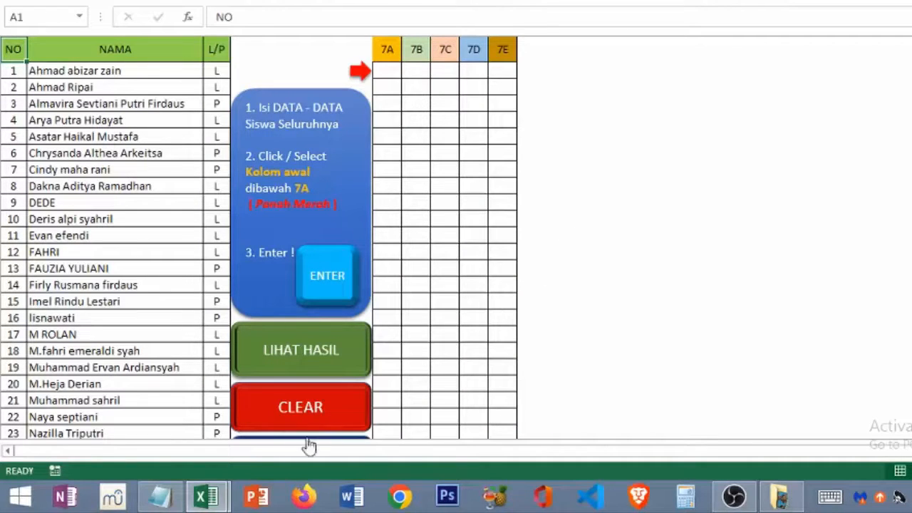
Step: Switch to the PEMBAGIAN KELAS 7.xlsm workbook and select the NO header in cell A1 of DAFTAR SISWA
mouse_move(205, 501)
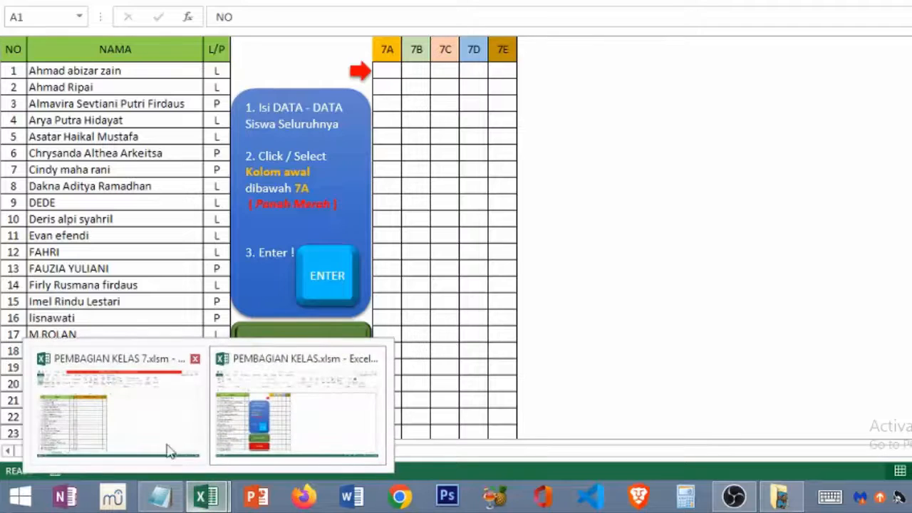
click(153, 415)
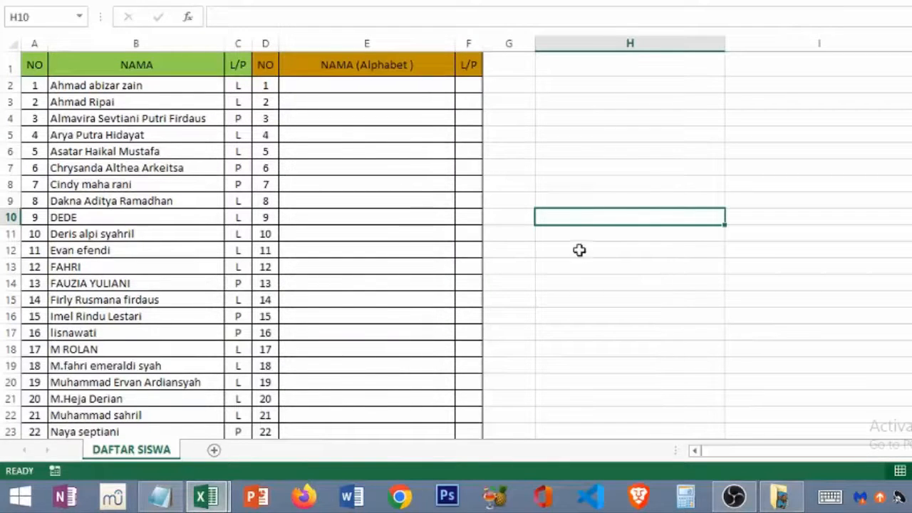
click(39, 65)
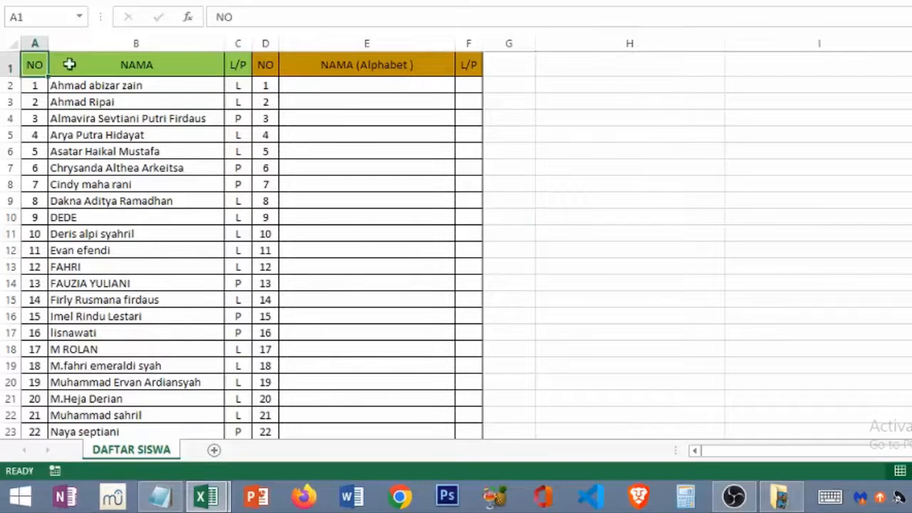
shift+click(239, 66)
click(30, 72)
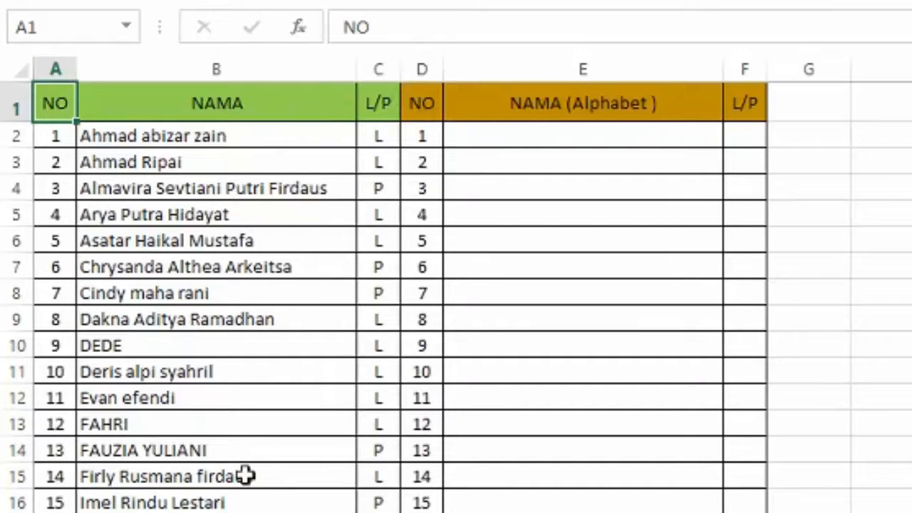
Step: Examine the DAFTAR SISWA student list down to its last filled row and the empty numbered rows below it
scroll(245, 476, down, 8)
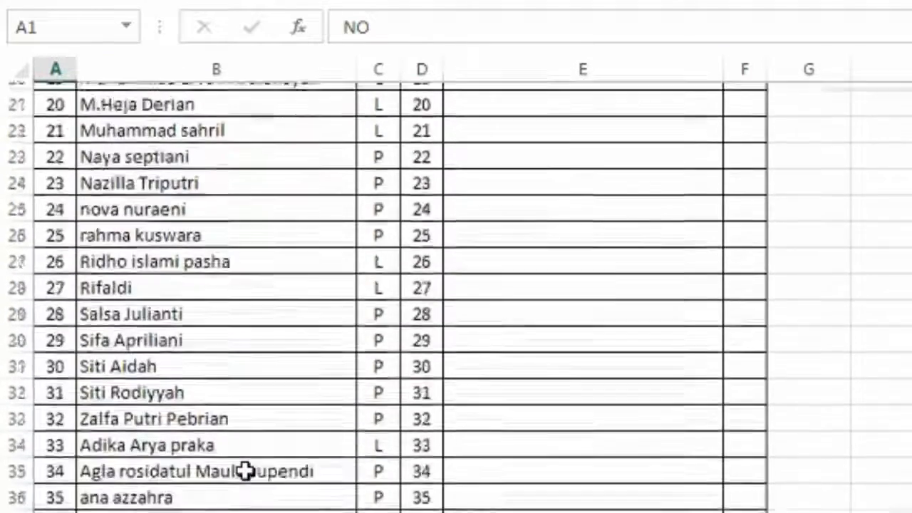
scroll(244, 470, down, 9)
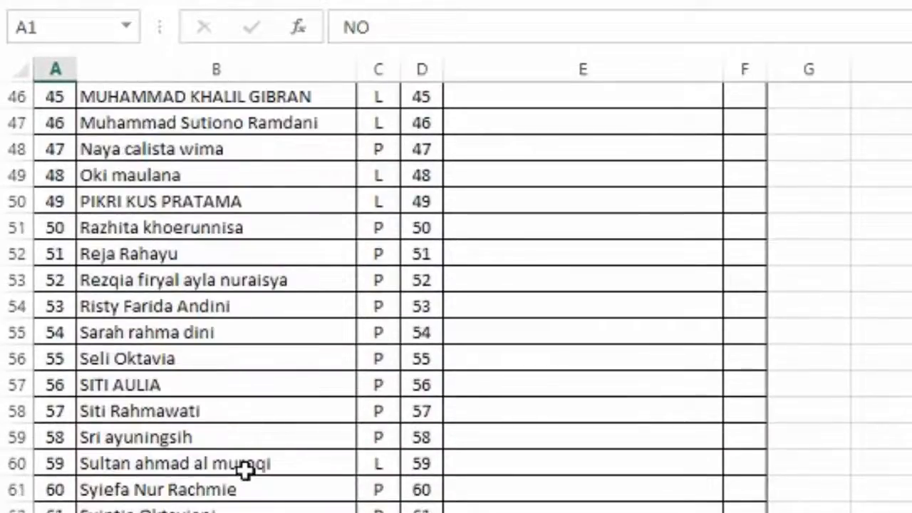
scroll(245, 471, down, 18)
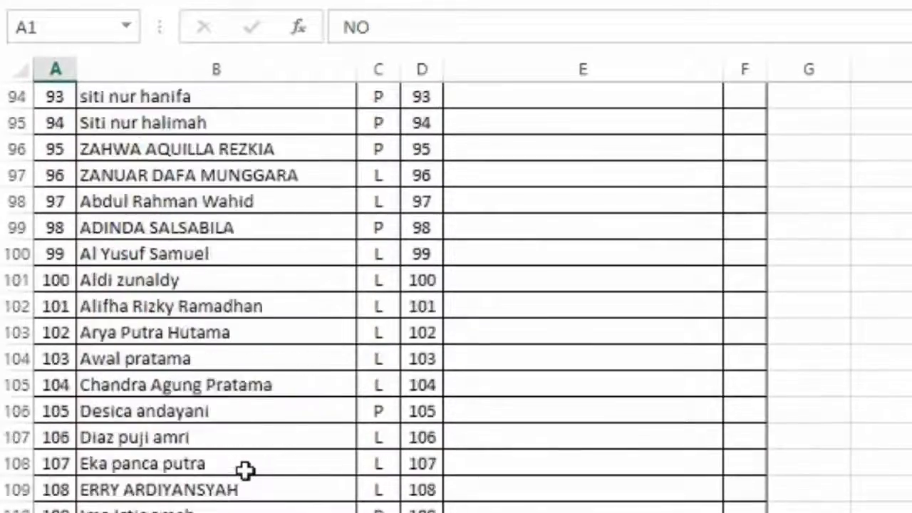
scroll(245, 470, down, 20)
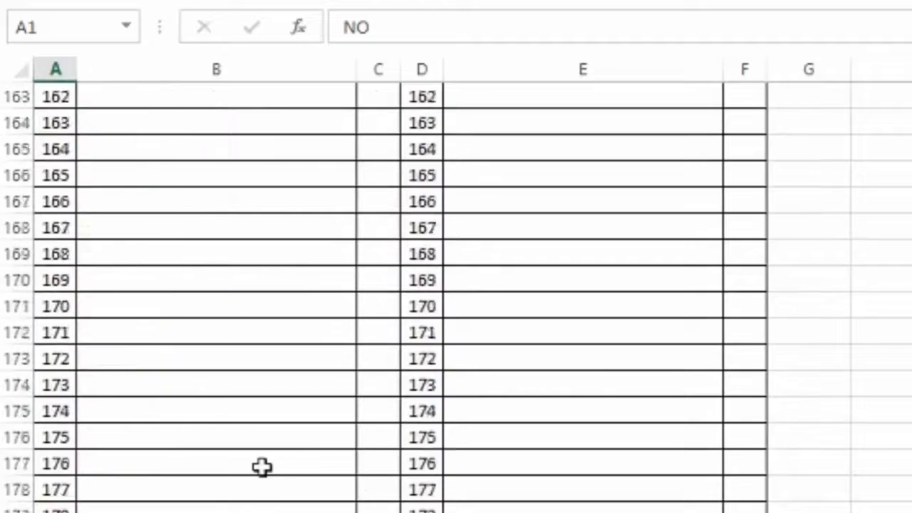
scroll(262, 467, down, 5)
scroll(262, 465, up, 7)
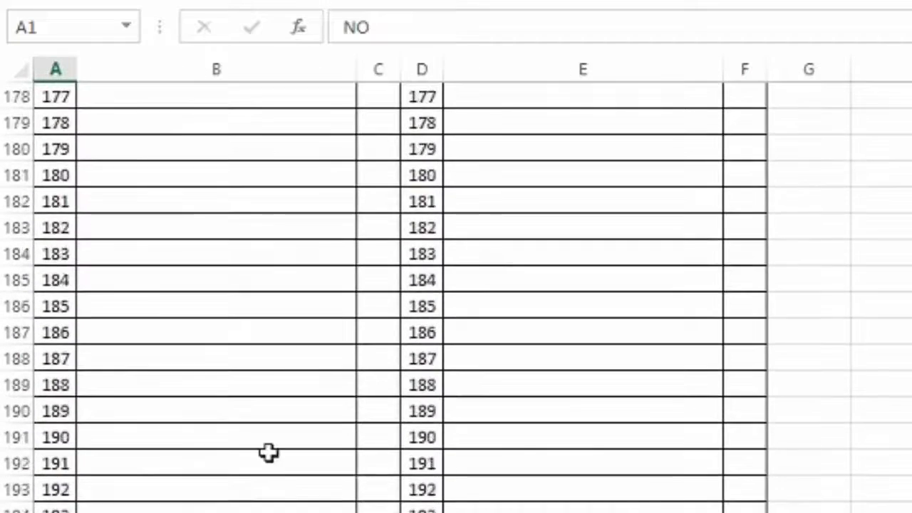
scroll(272, 431, up, 8)
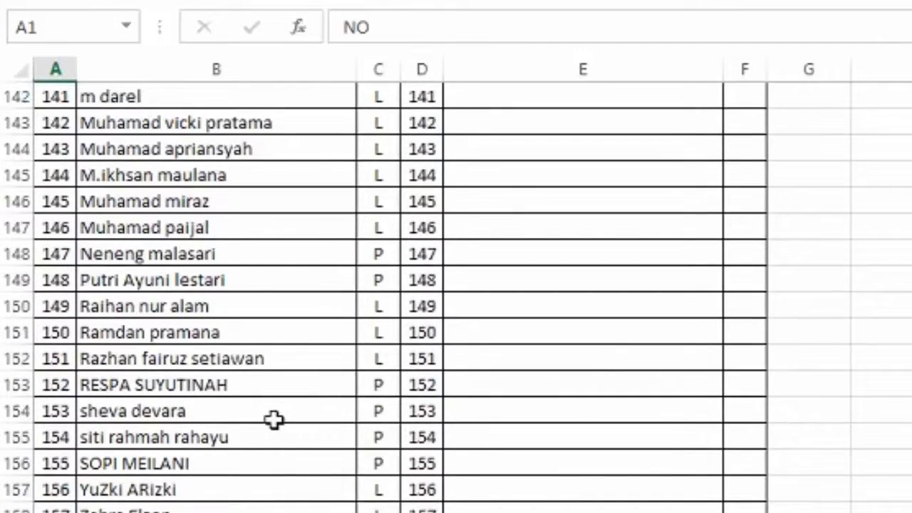
scroll(274, 420, up, 15)
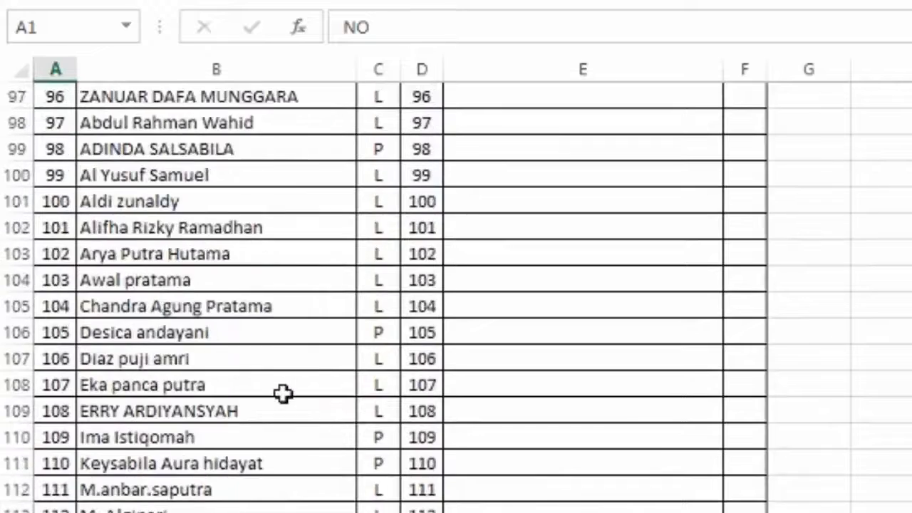
scroll(283, 394, down, 17)
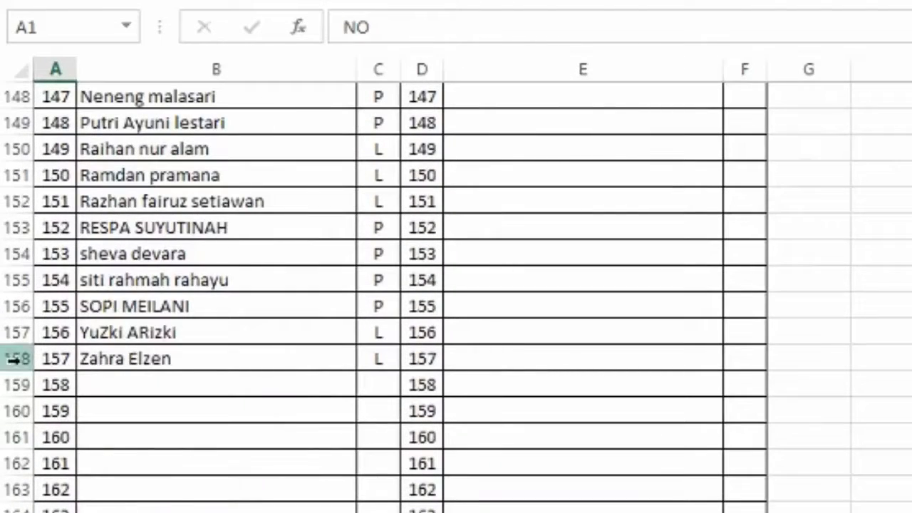
scroll(291, 350, up, 17)
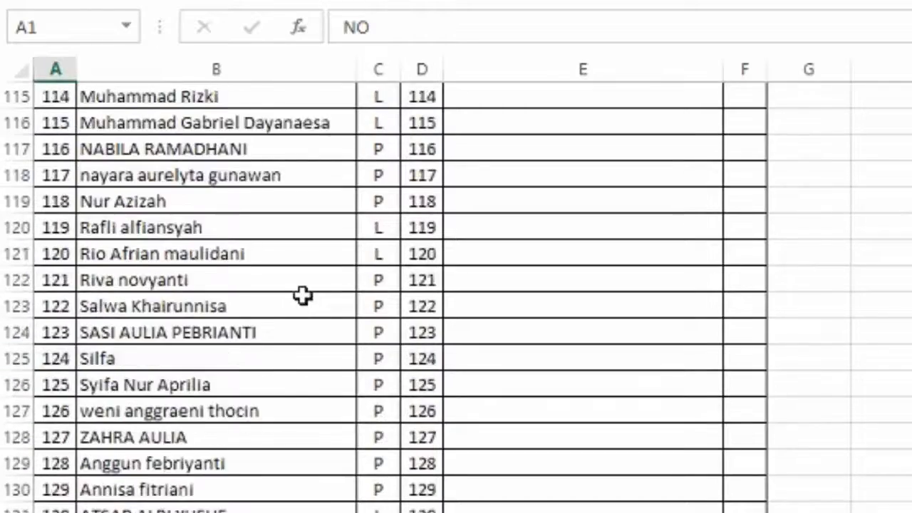
scroll(303, 274, up, 19)
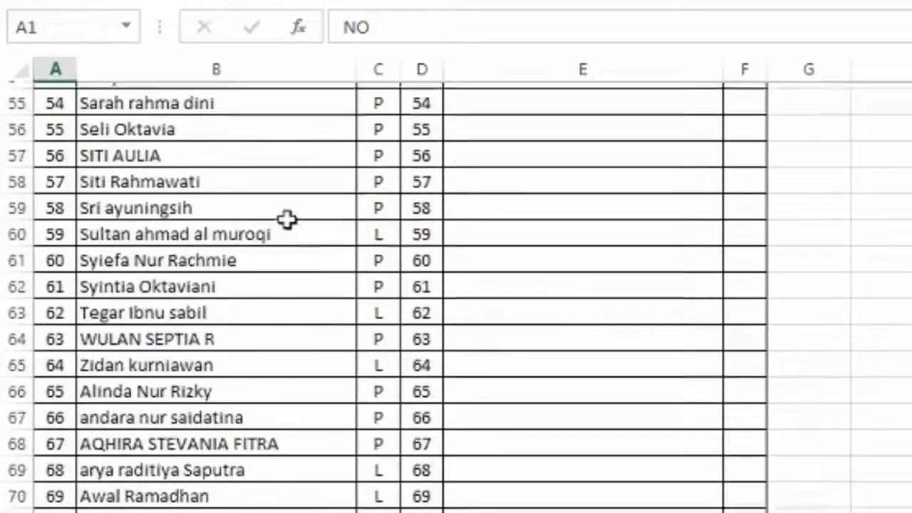
Step: Examine the order of the names in the NAMA column, from the first student down past row 70 and back
scroll(287, 219, up, 13)
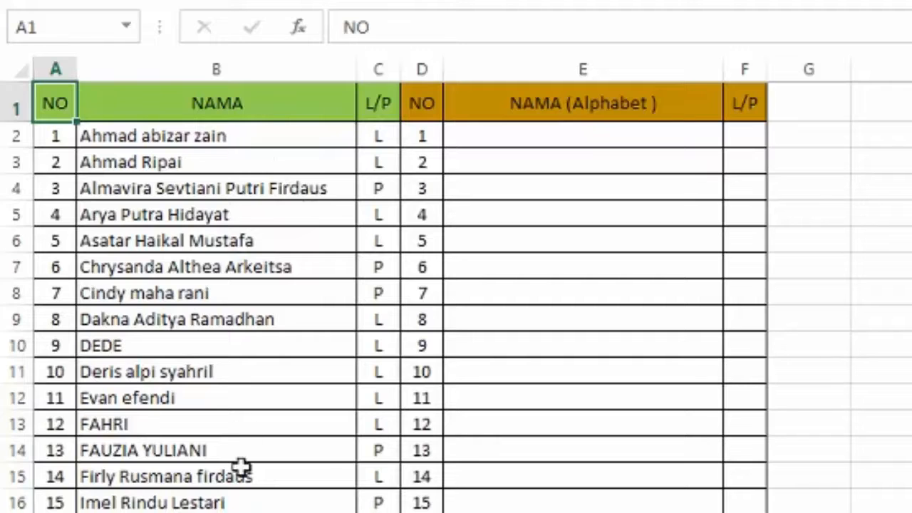
scroll(239, 285, down, 2)
scroll(240, 290, down, 3)
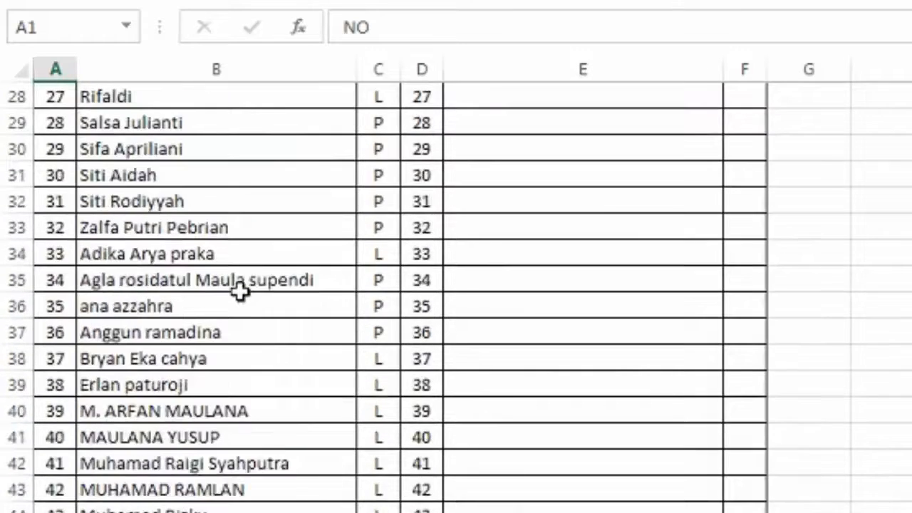
scroll(214, 360, down, 2)
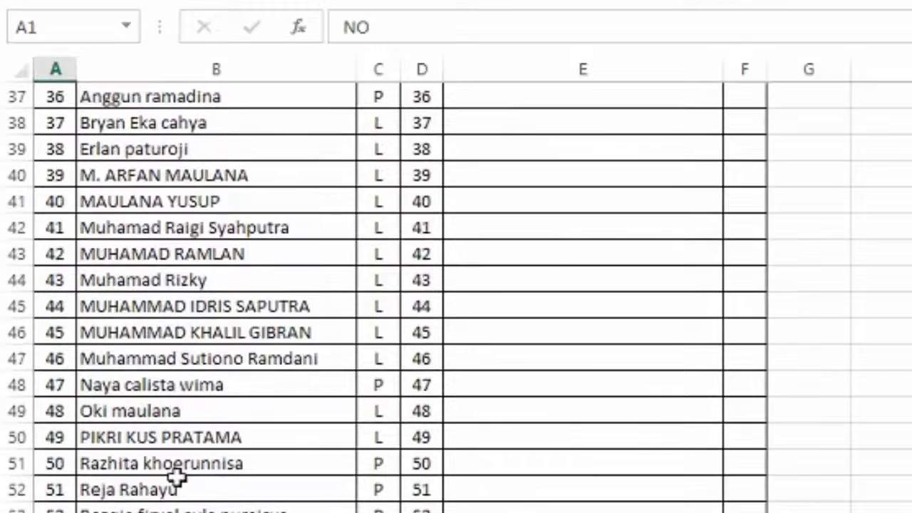
scroll(203, 440, up, 2)
scroll(202, 439, down, 2)
scroll(207, 440, down, 5)
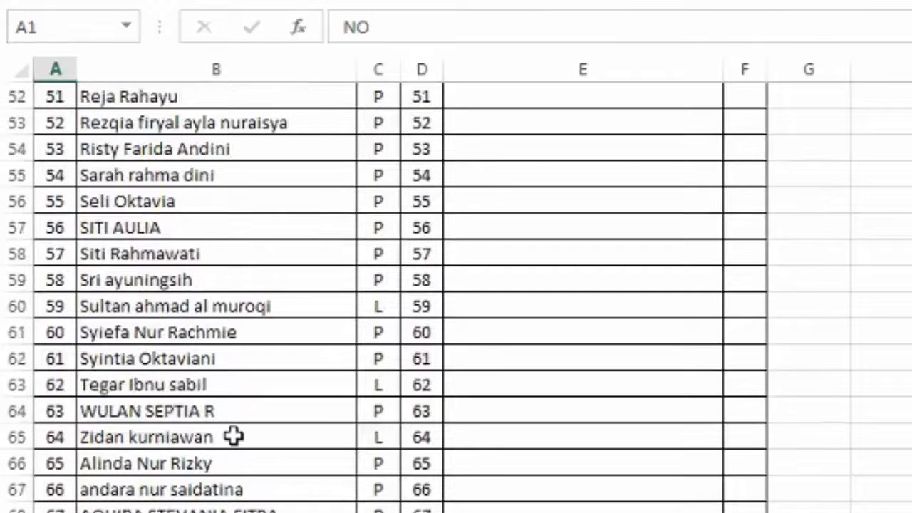
scroll(251, 436, down, 1)
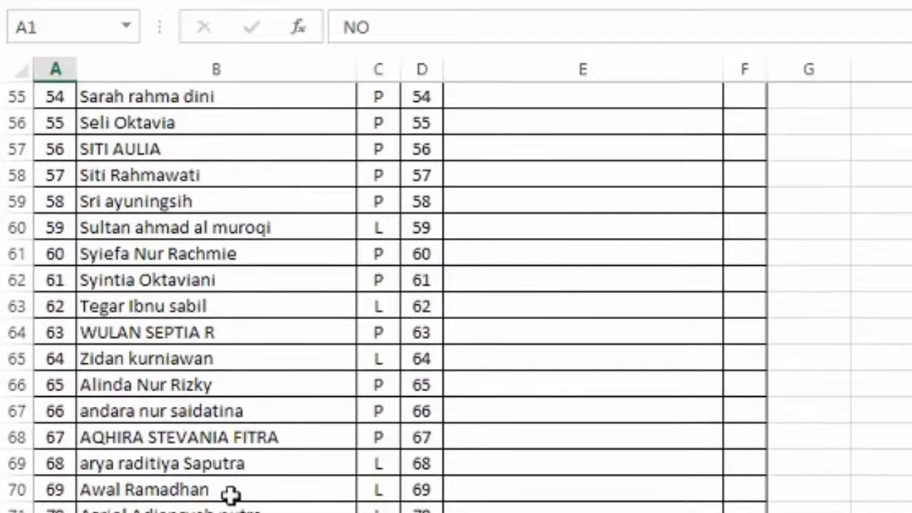
scroll(233, 491, down, 1)
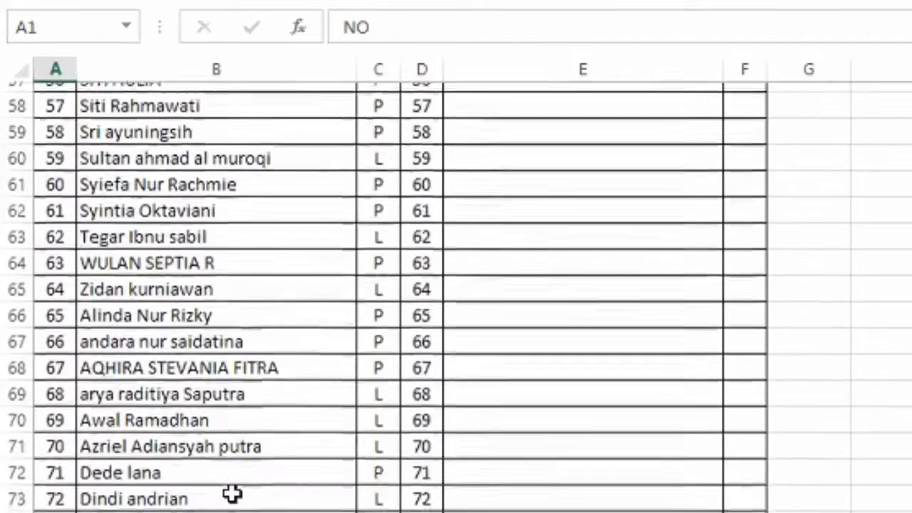
scroll(244, 450, up, 6)
scroll(245, 446, up, 13)
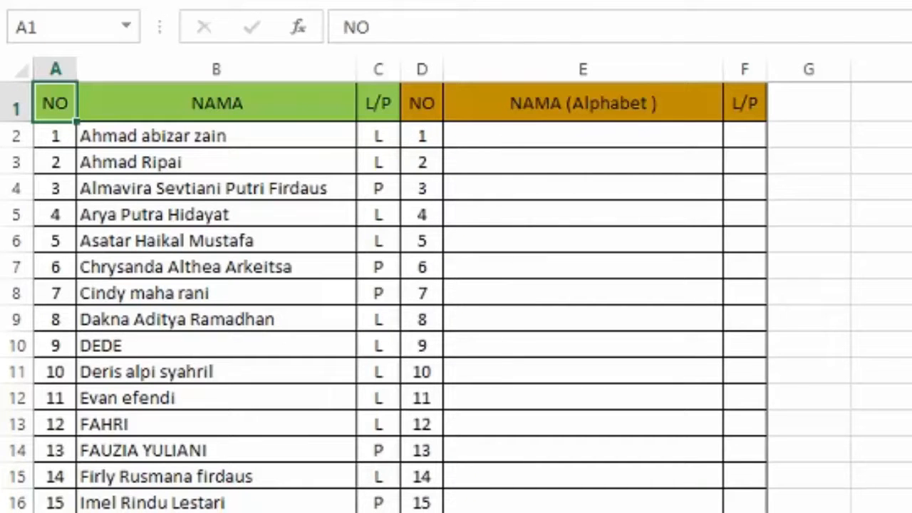
Step: Switch to Notepad, copy =INDEX($B$2:$B$201,MATCH(ROWS($B$2:B2),COUNTIF($B$2:$B$201,"<="&$B$2:$B$201),0)), and return to the workbook
key(alt+Tab)
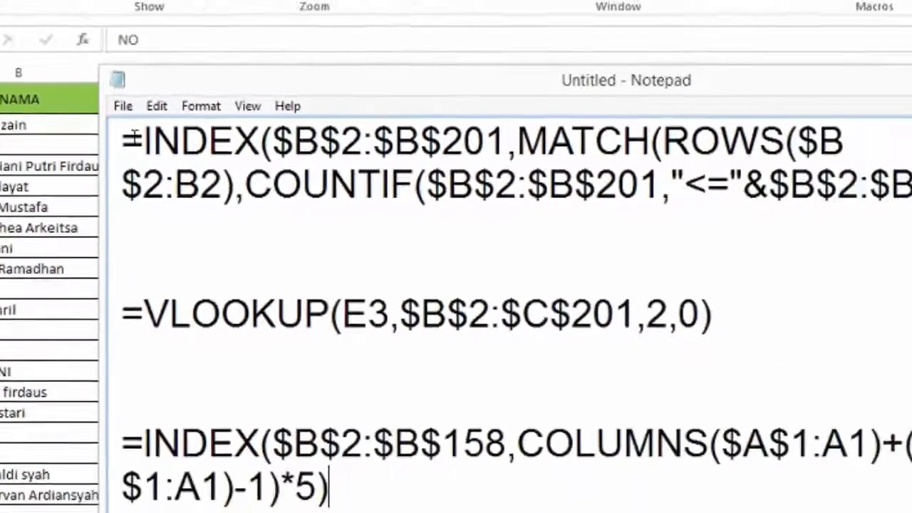
click(350, 148)
drag(44, 132, 543, 203)
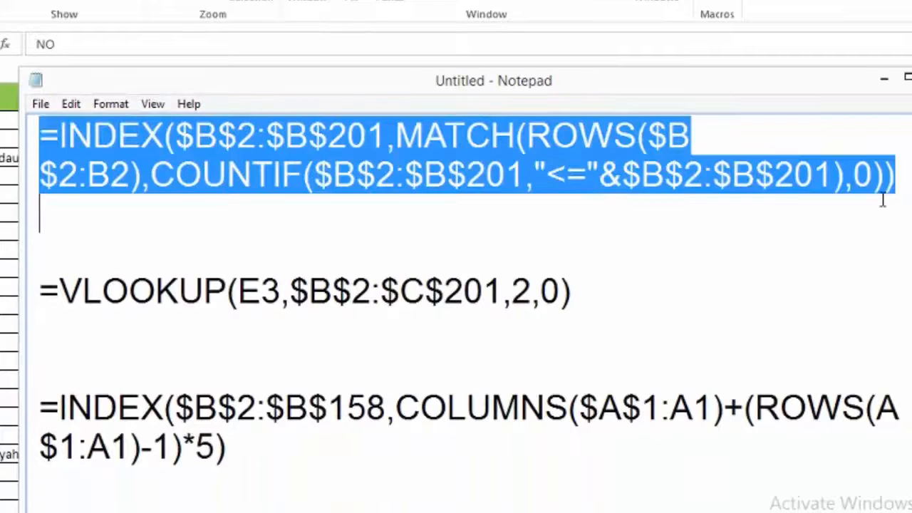
right_click(519, 144)
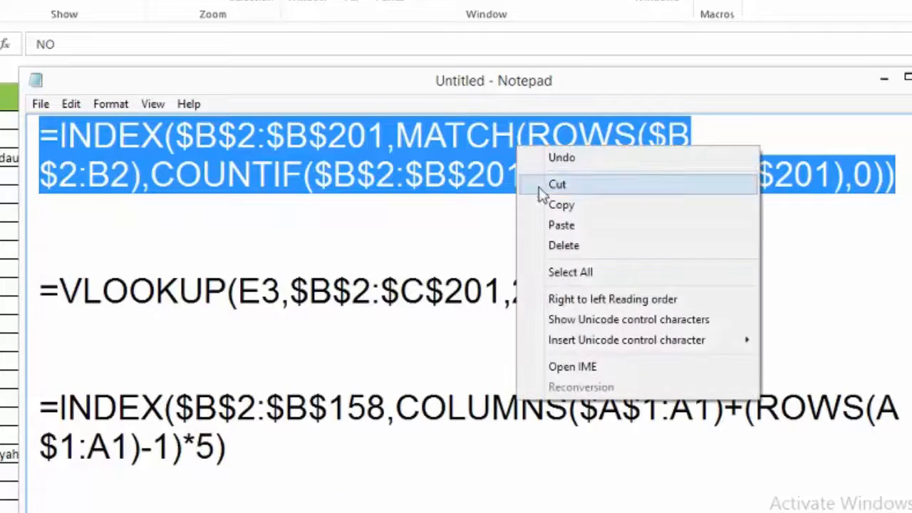
click(545, 203)
click(884, 78)
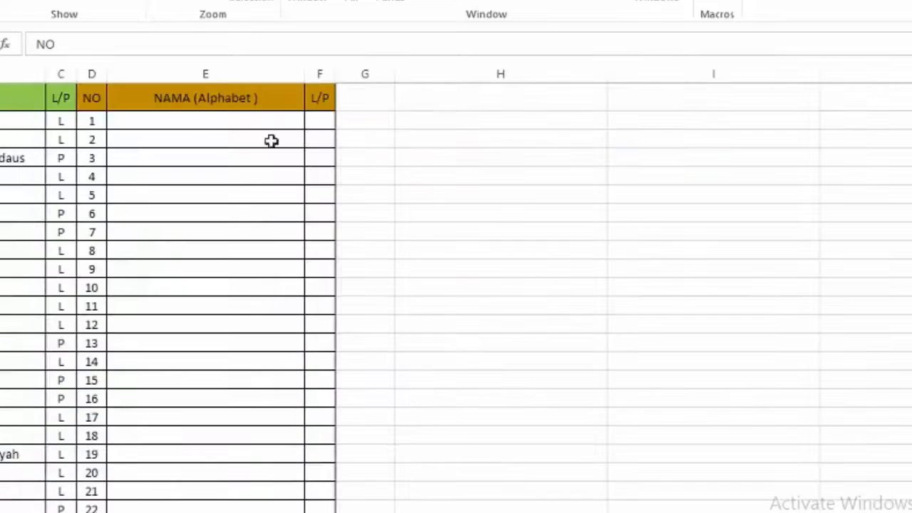
Step: Enter the copied INDEX-MATCH formula as an array formula in E2, the first cell under NAMA (Alphabet)
click(200, 121)
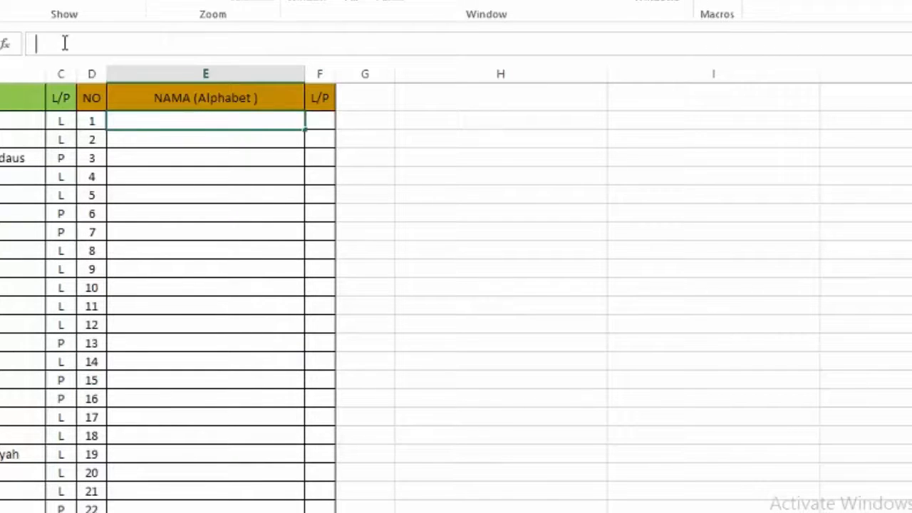
key(ctrl+v)
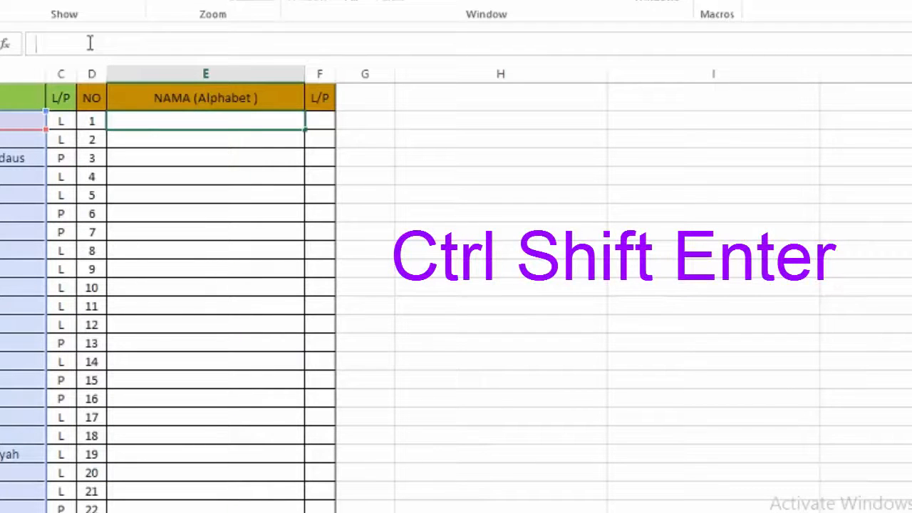
key(ctrl+shift+Return)
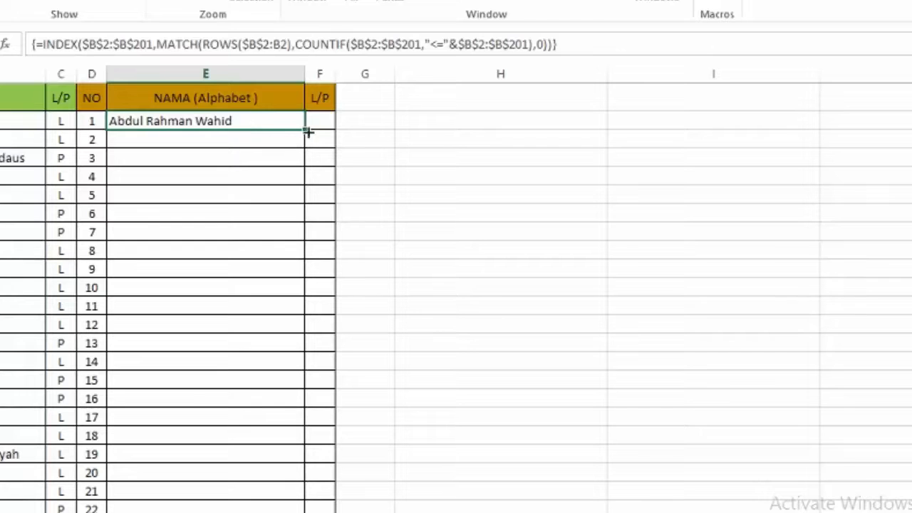
Step: Fill the E2 array formula down the NAMA (Alphabet) column through row 201 and review the names back to the first row
drag(307, 129, 312, 479)
scroll(235, 355, up, 10)
scroll(184, 394, up, 1)
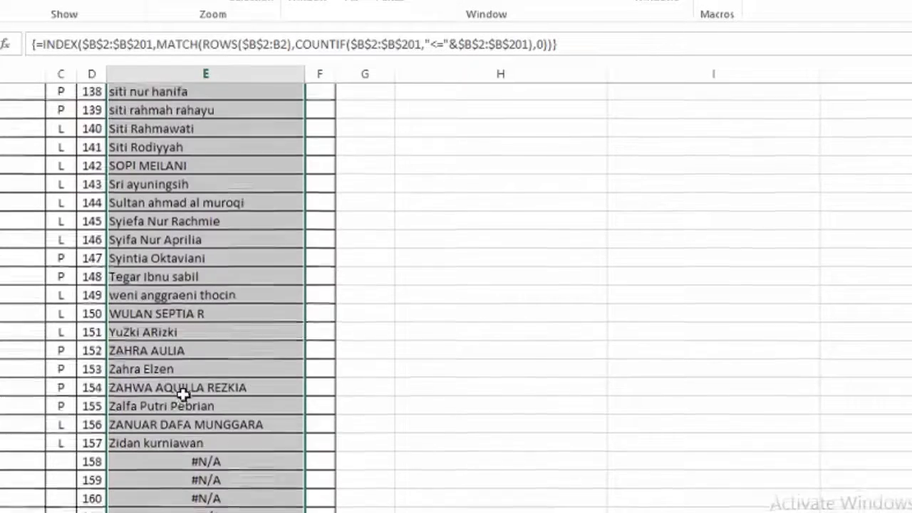
scroll(183, 394, up, 1)
scroll(183, 394, up, 5)
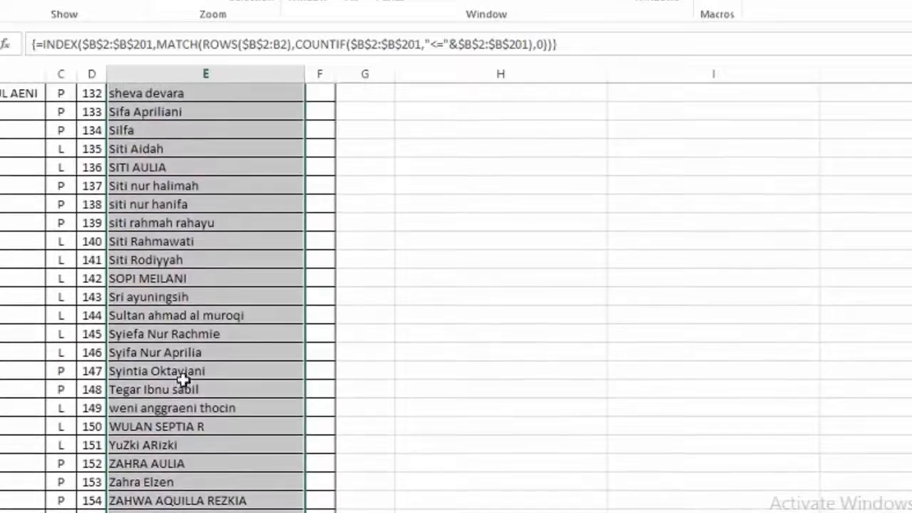
scroll(180, 346, up, 11)
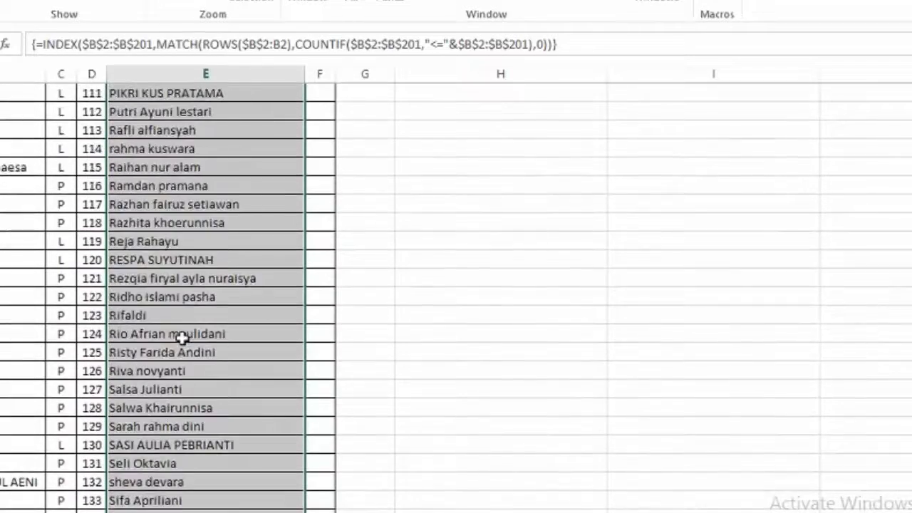
scroll(185, 324, up, 20)
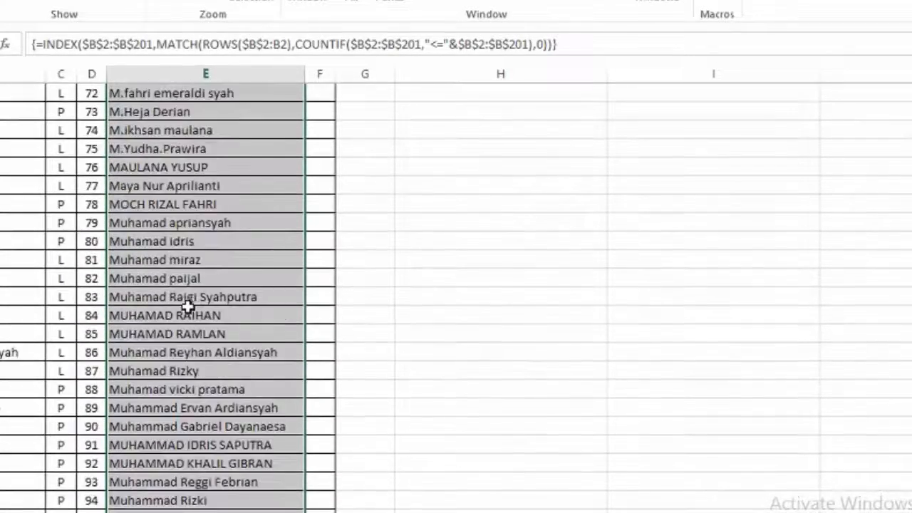
scroll(213, 238, up, 5)
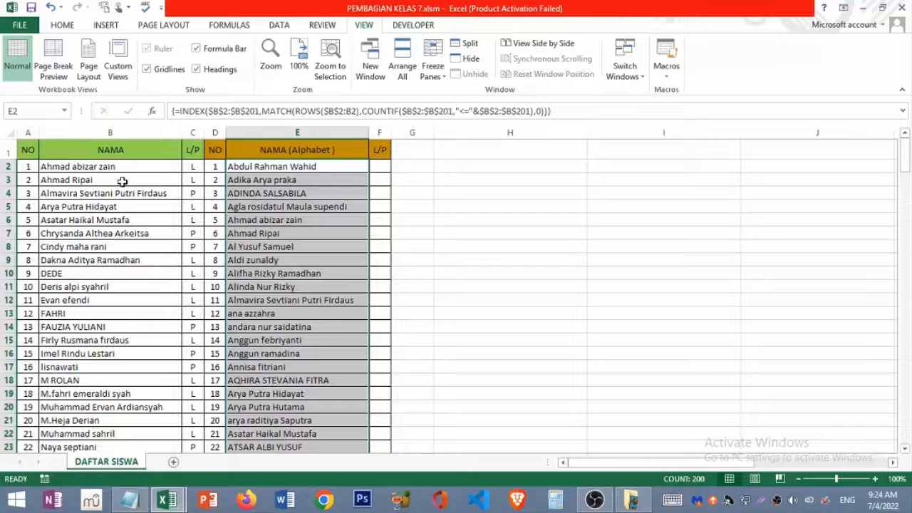
Step: Select the filled NAMA cells from B2 to B158 and view the Sort A to Z option without applying it
click(63, 25)
click(106, 168)
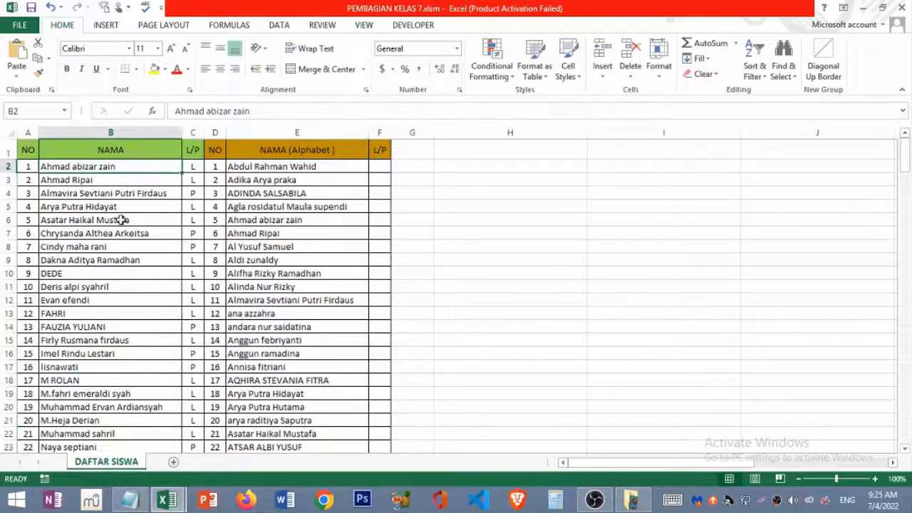
scroll(121, 367, down, 9)
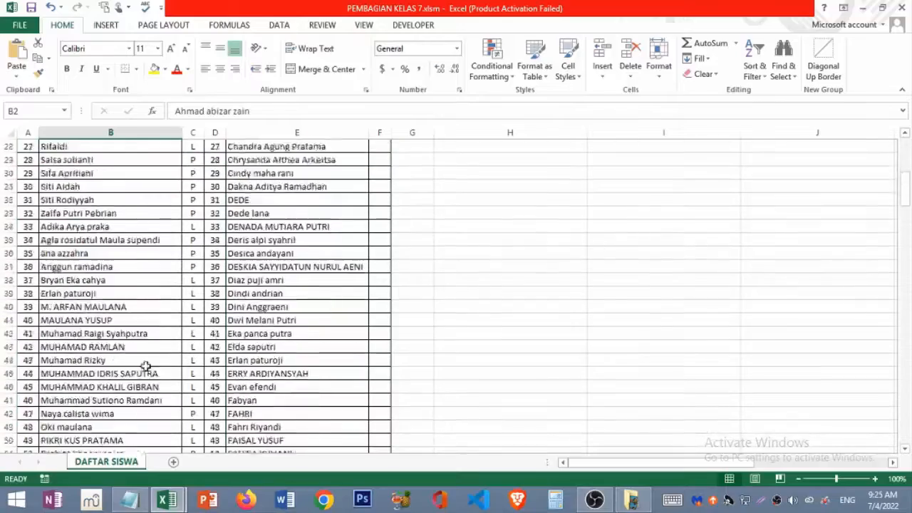
key(ctrl+shift+Down)
right_click(135, 198)
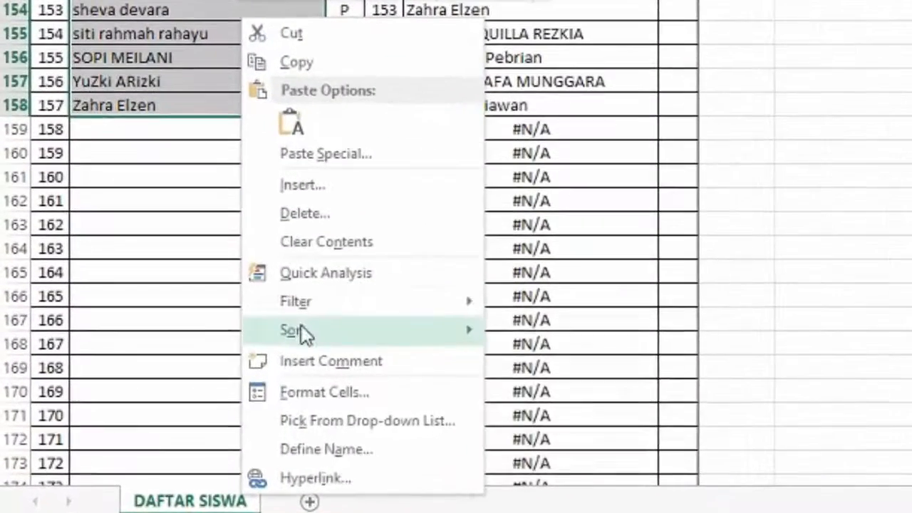
mouse_move(163, 370)
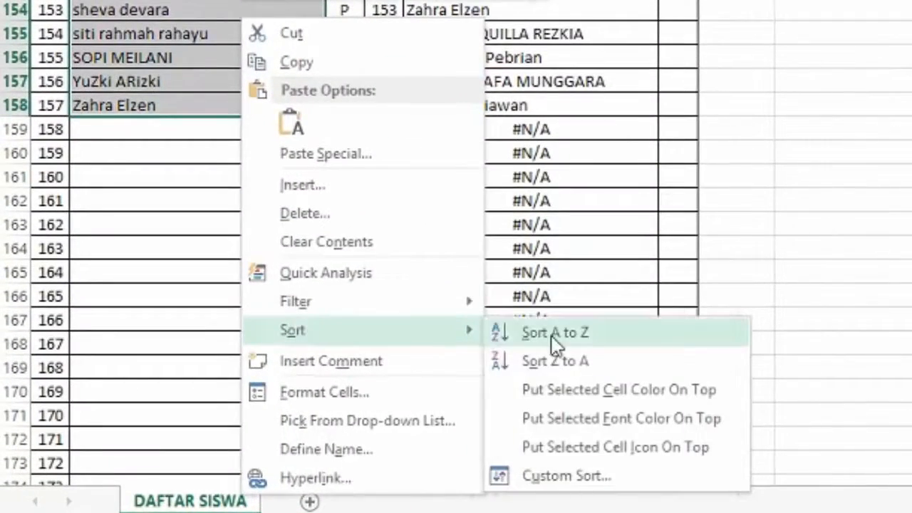
click(592, 341)
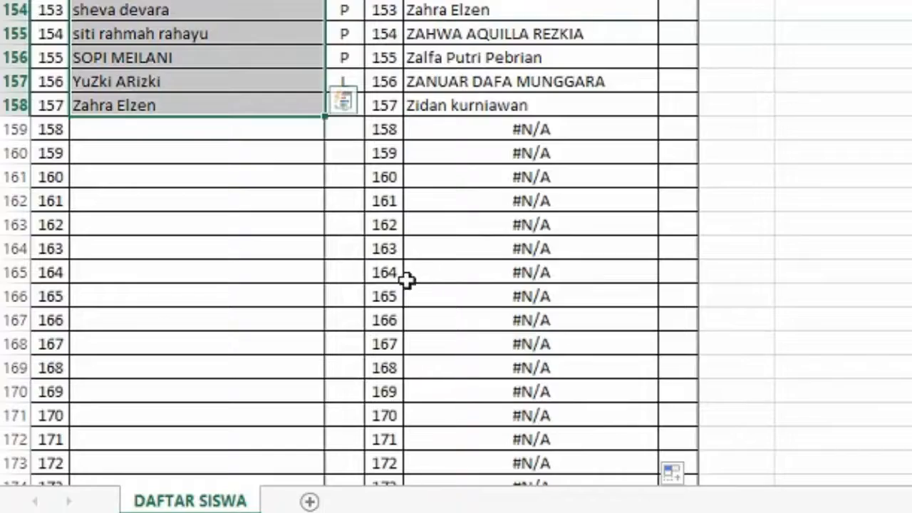
Step: Select F2 under the second L/P header, copy =VLOOKUP(E3,$B$2:$C$201,2,0) from Notepad, and return to the workbook
scroll(443, 288, up, 10)
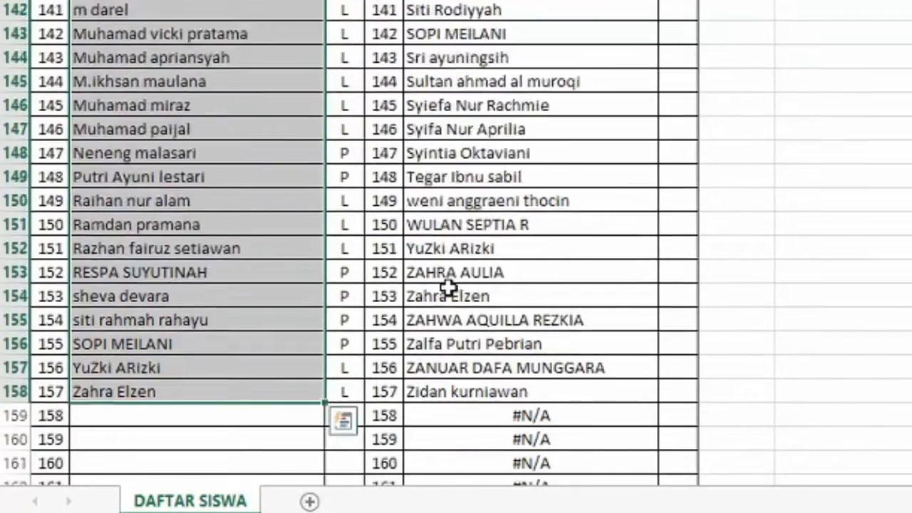
scroll(461, 275, up, 18)
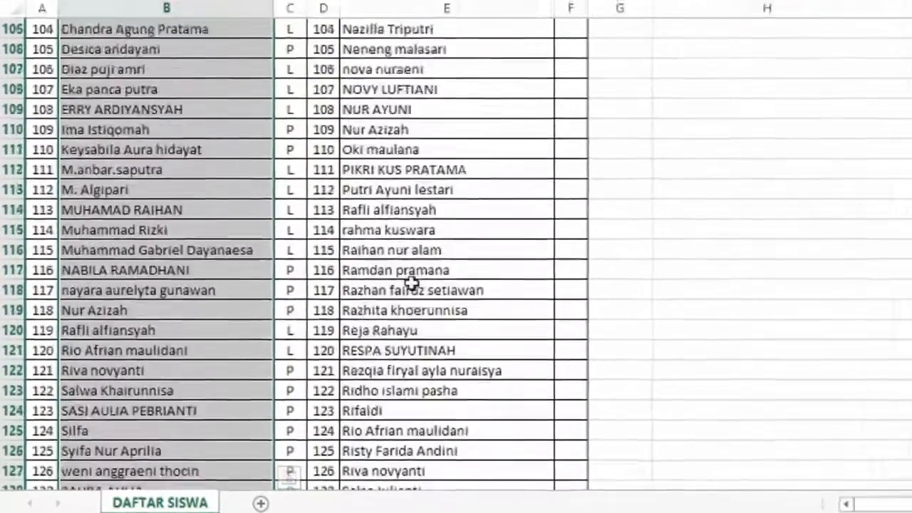
scroll(389, 277, up, 20)
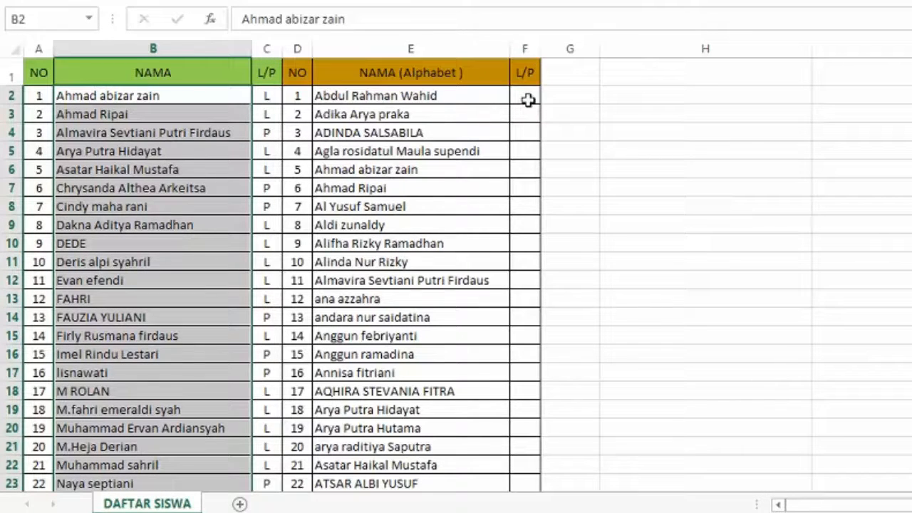
click(528, 100)
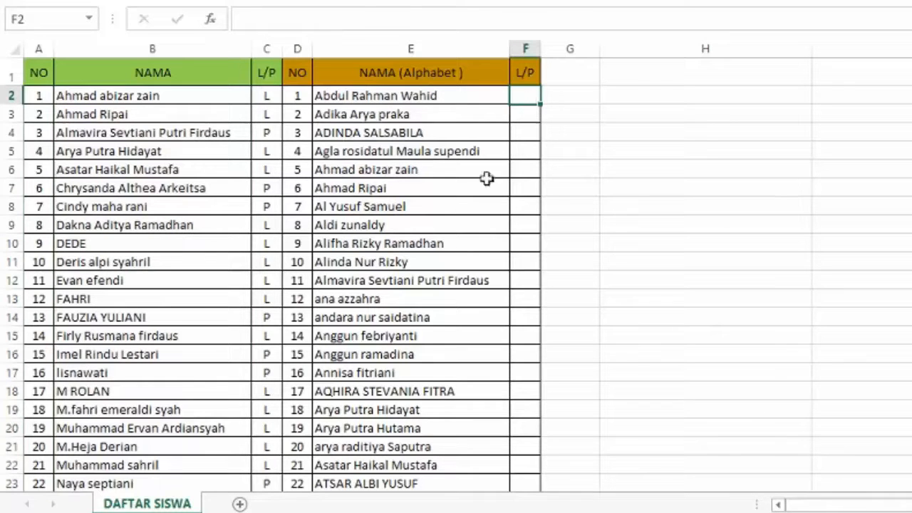
click(215, 512)
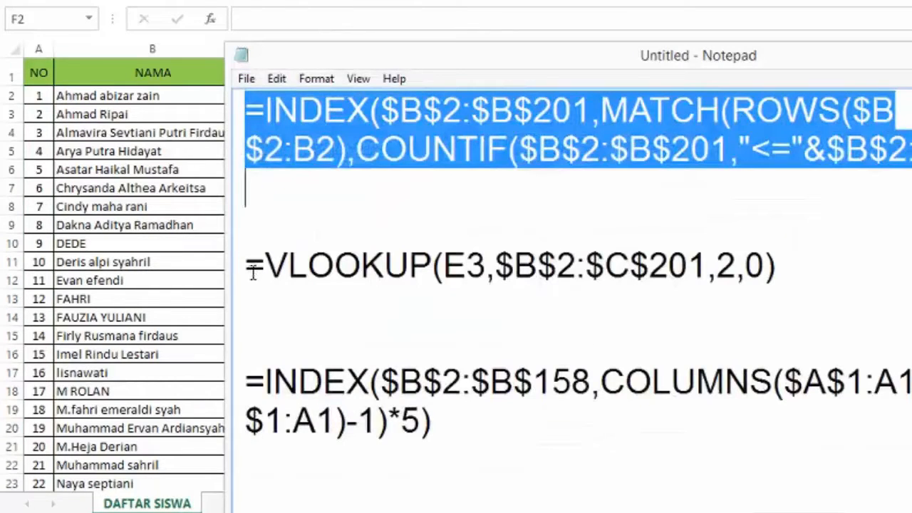
drag(247, 265, 809, 262)
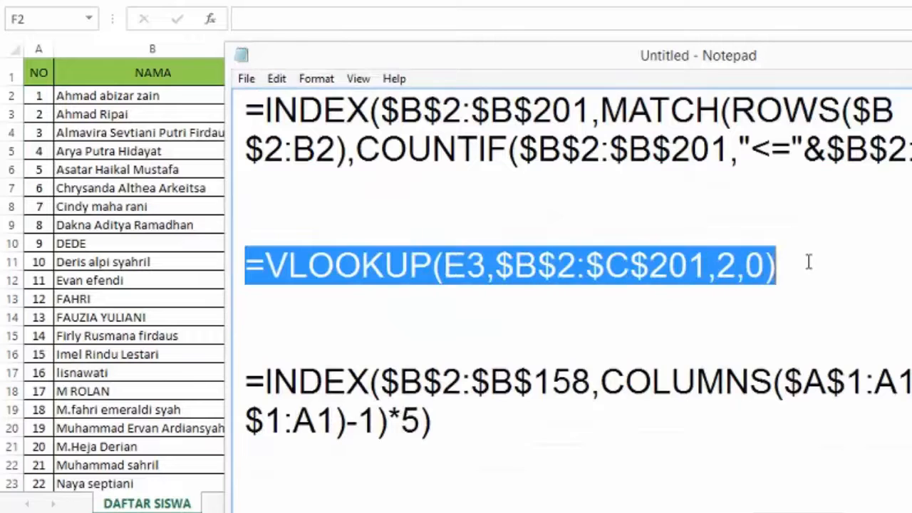
right_click(657, 260)
click(698, 319)
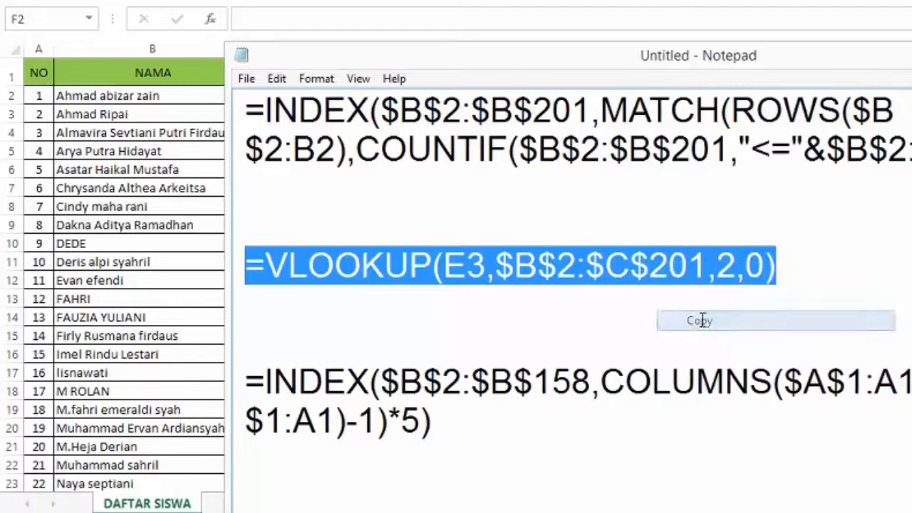
click(911, 54)
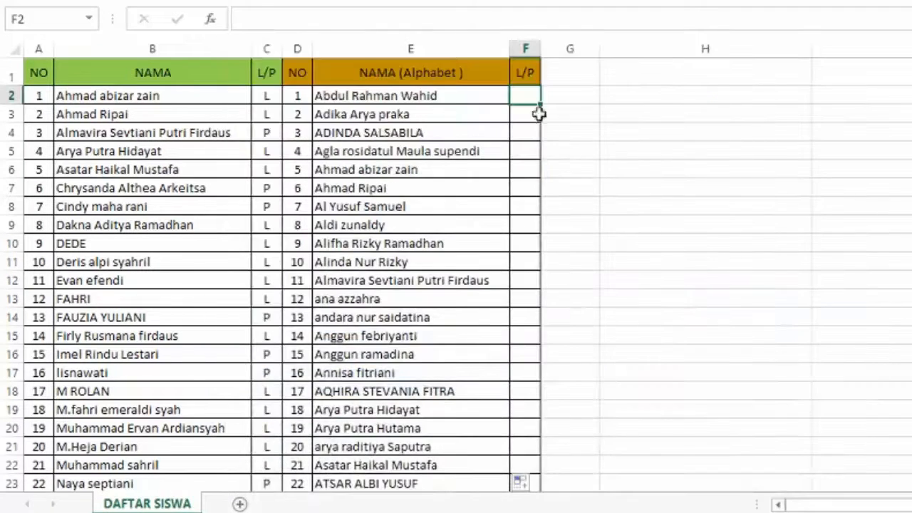
Step: Enter the copied formula =VLOOKUP(E3,$B$2:$C$201,2,0) in F2 and select that cell again
click(243, 19)
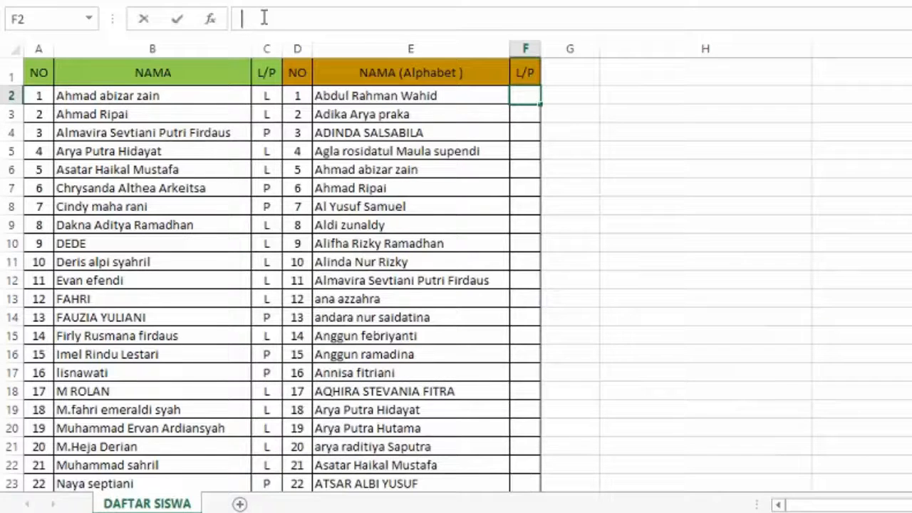
key(ctrl+v)
key(Return)
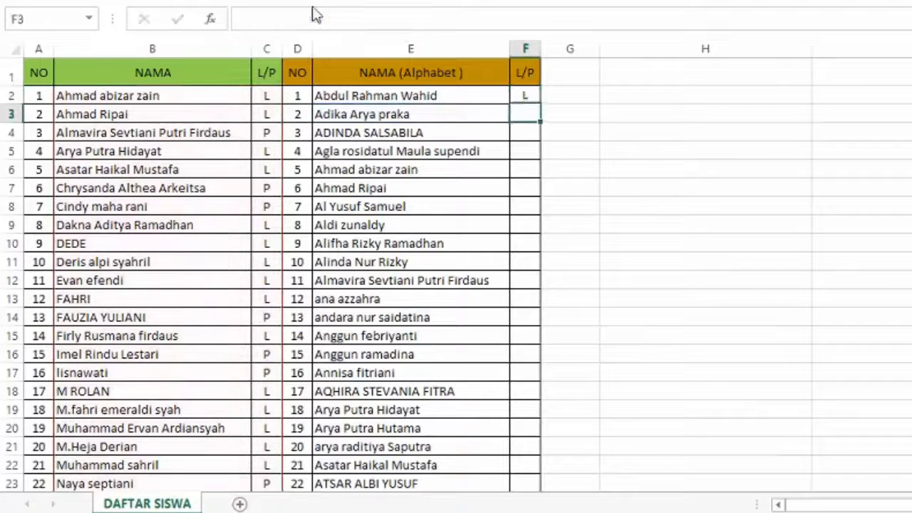
click(533, 95)
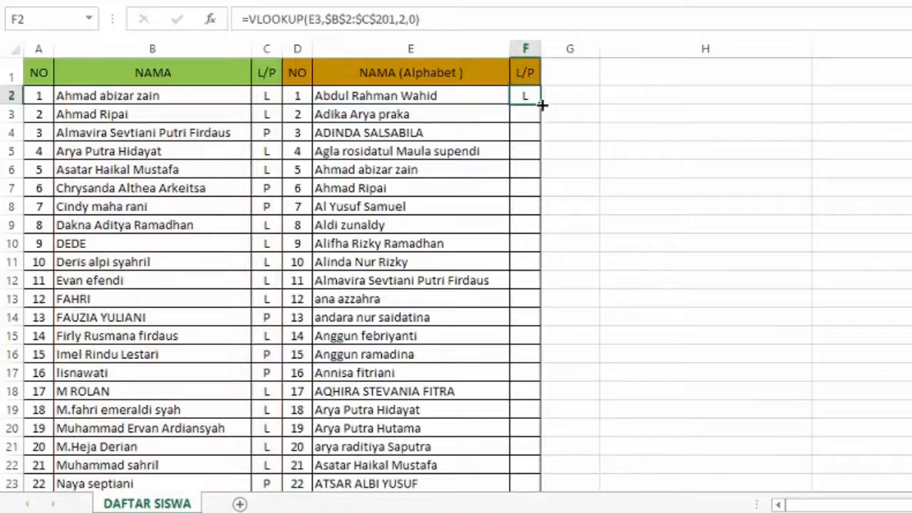
Step: Fill the F2 lookup formula down the second L/P column beside the alphabetised names and return to the first row
drag(542, 104, 542, 491)
scroll(590, 362, up, 3)
scroll(591, 362, up, 20)
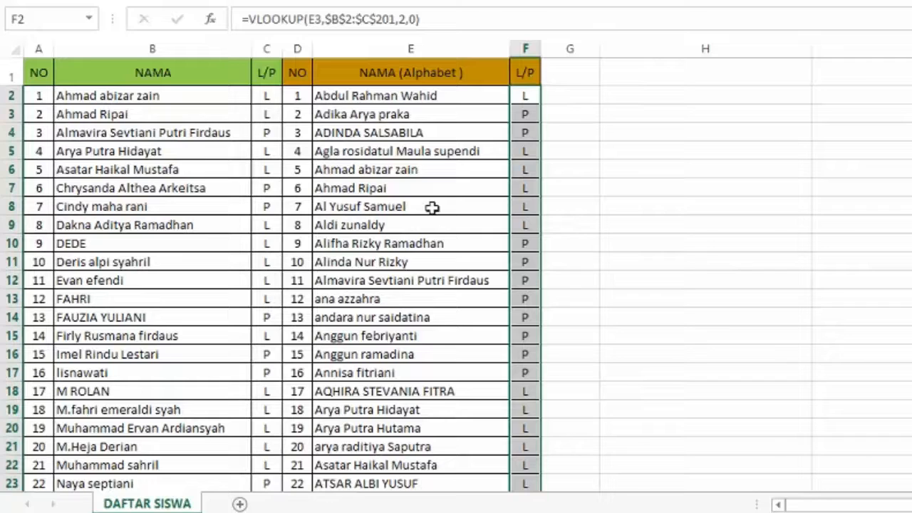
Step: Enter the class headers 7A, 7B, 7C, 7D and 7E across cells H1 to L1
click(661, 77)
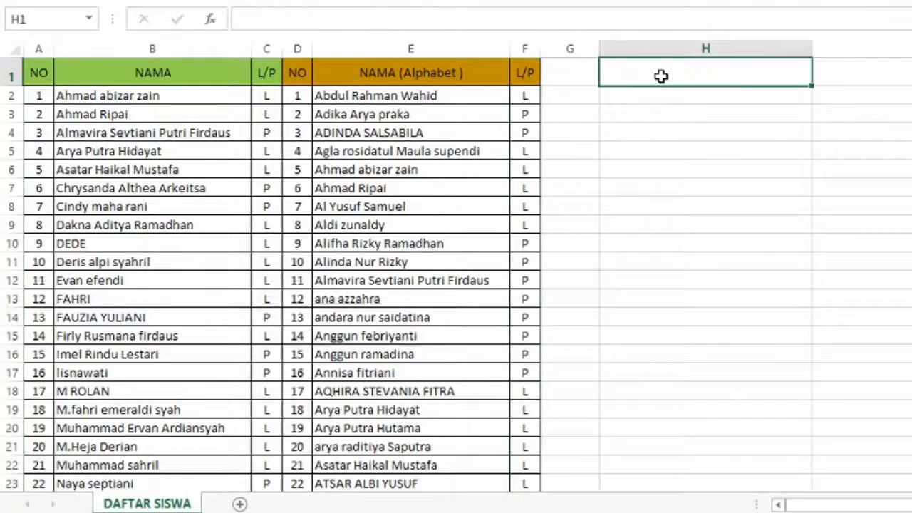
text(7)
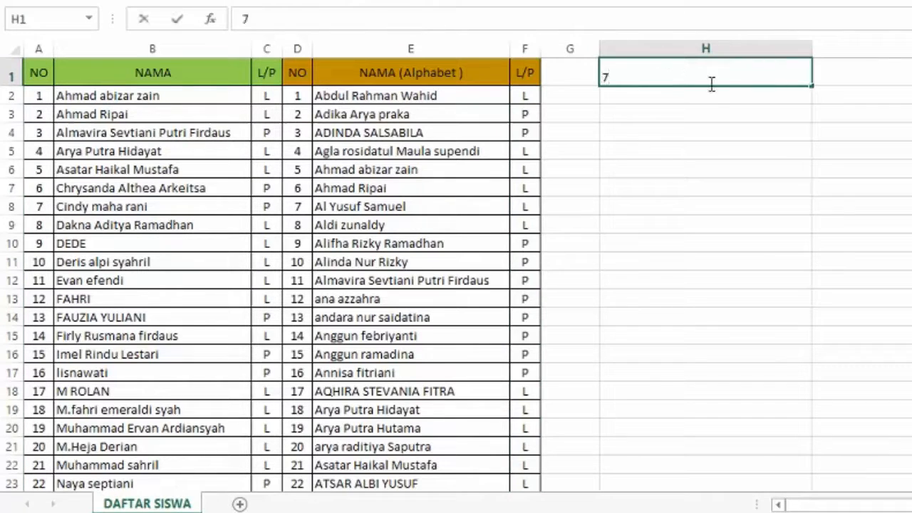
text(A)
key(Tab)
text(7B)
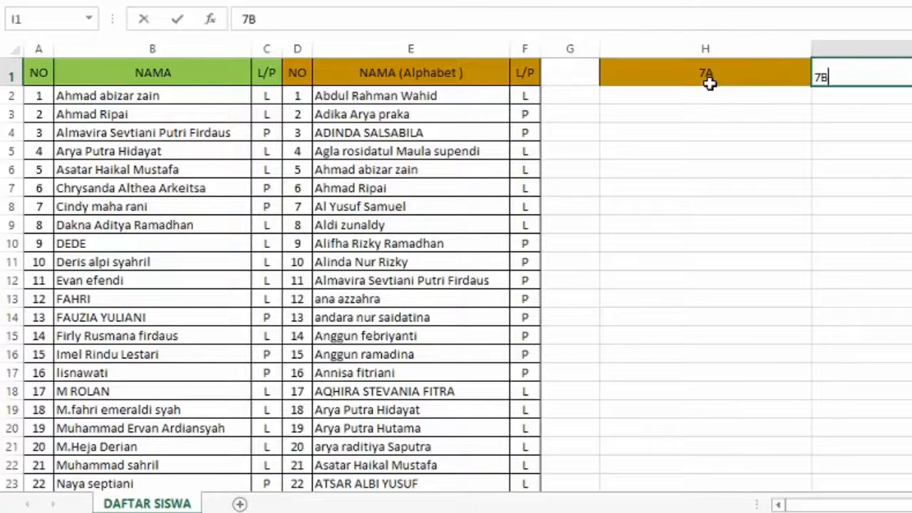
key(Tab)
text(7C)
key(Tab)
text(7D)
key(Tab)
text(7E)
key(Tab)
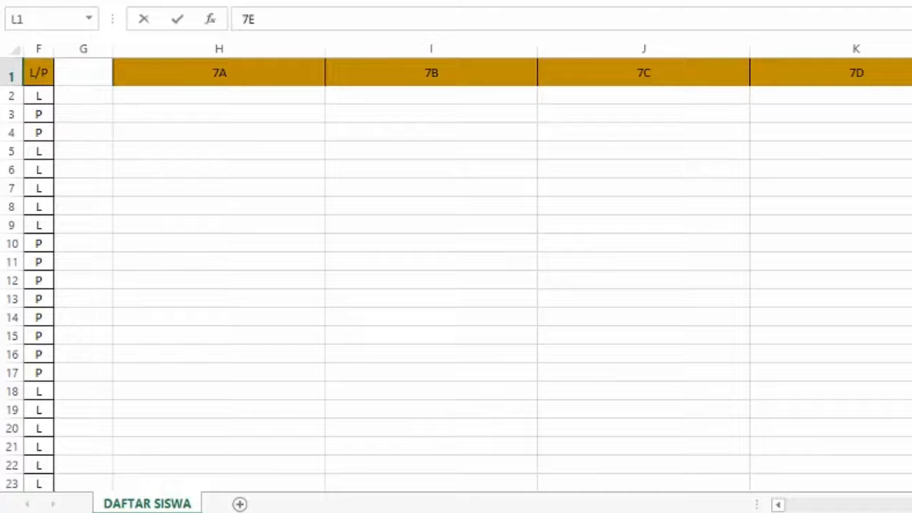
Step: Fill the 7E header cell L1 with the same dark gold colour as the other class headers
click(911, 151)
click(911, 73)
click(229, 1)
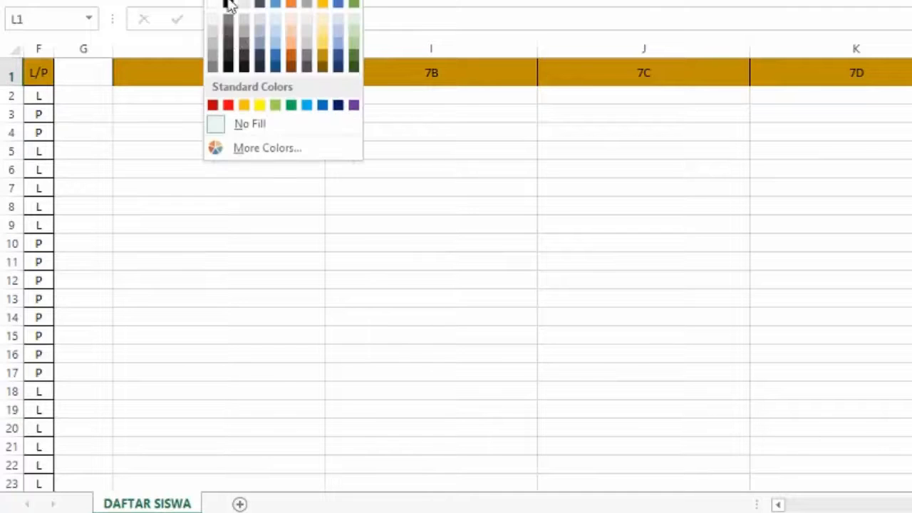
click(325, 55)
click(263, 49)
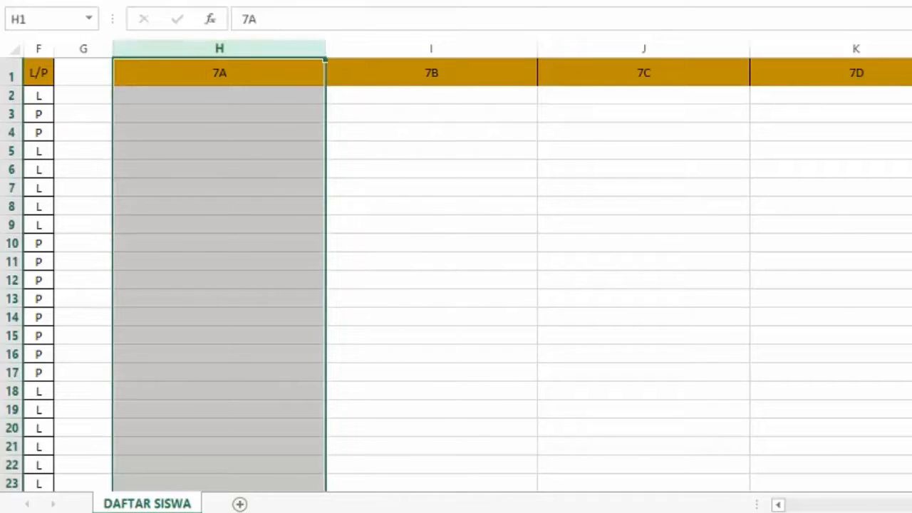
shift+click(911, 49)
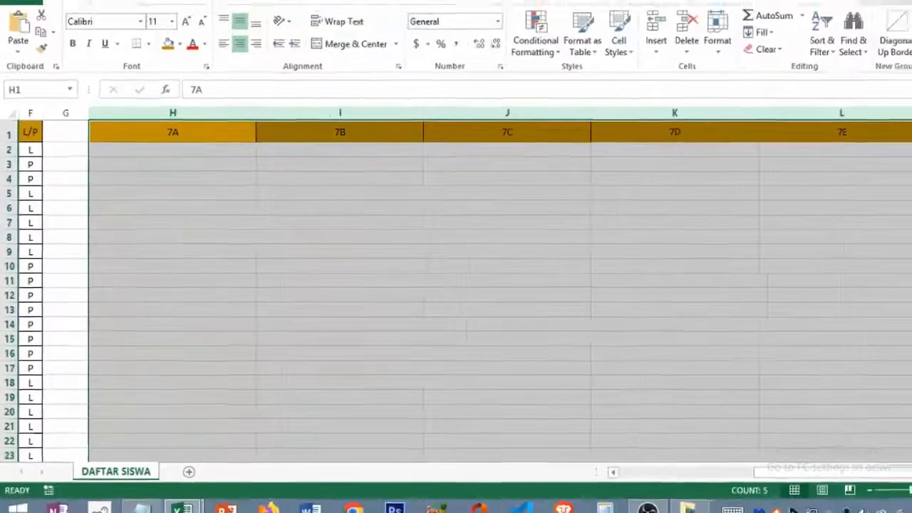
scroll(826, 285, down, 15)
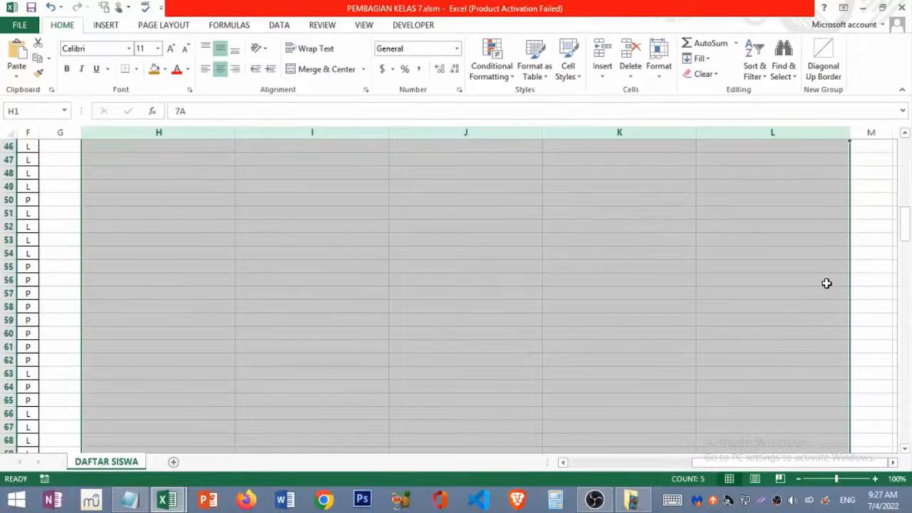
scroll(827, 283, up, 14)
scroll(814, 240, up, 1)
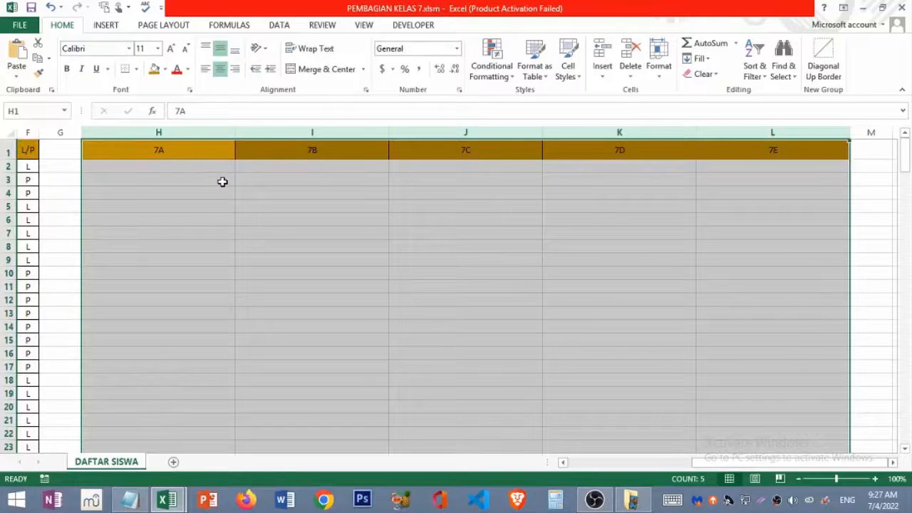
scroll(222, 182, down, 2)
scroll(222, 186, down, 10)
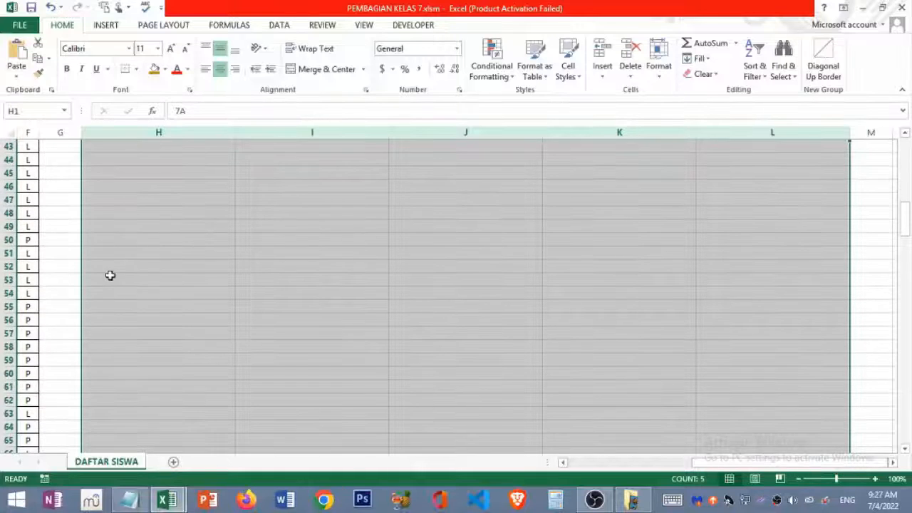
scroll(220, 246, up, 10)
scroll(212, 206, up, 2)
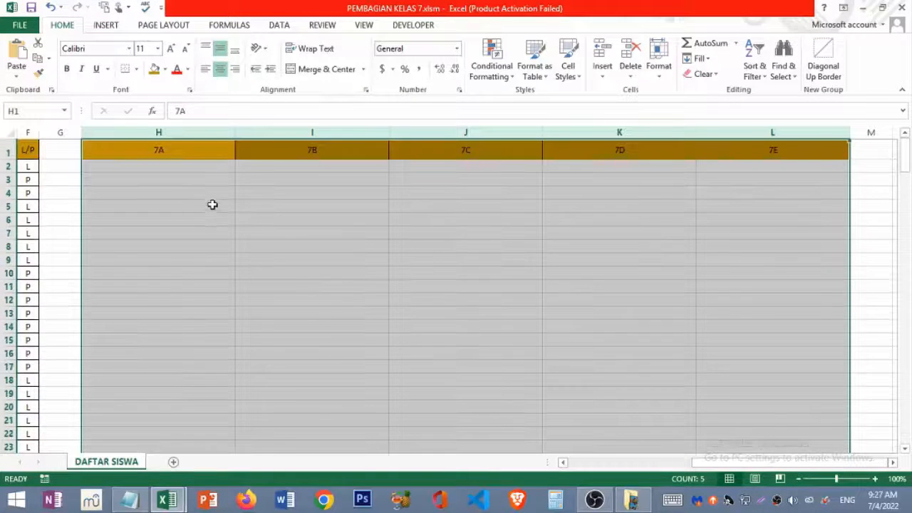
Step: Apply All Borders to the class table from H1 to row 41 of the 7E column
click(106, 146)
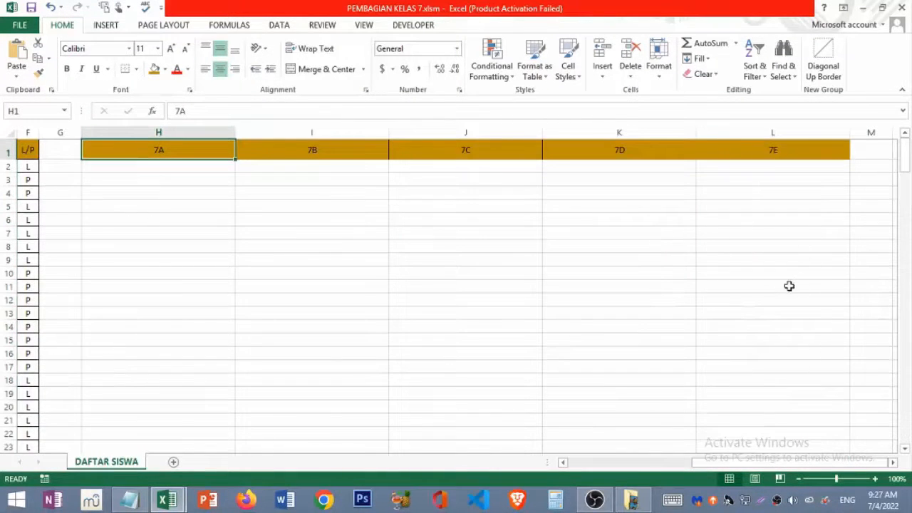
scroll(796, 235, down, 15)
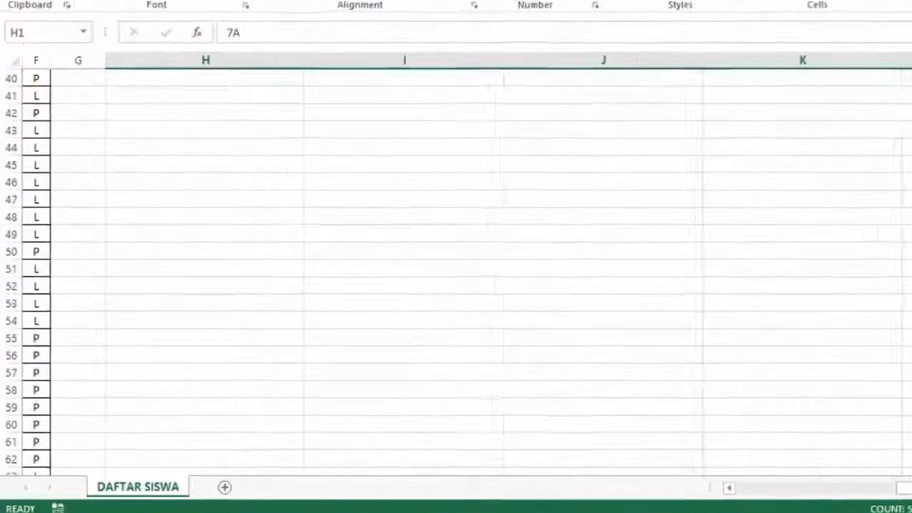
scroll(796, 236, up, 1)
scroll(132, 92, up, 2)
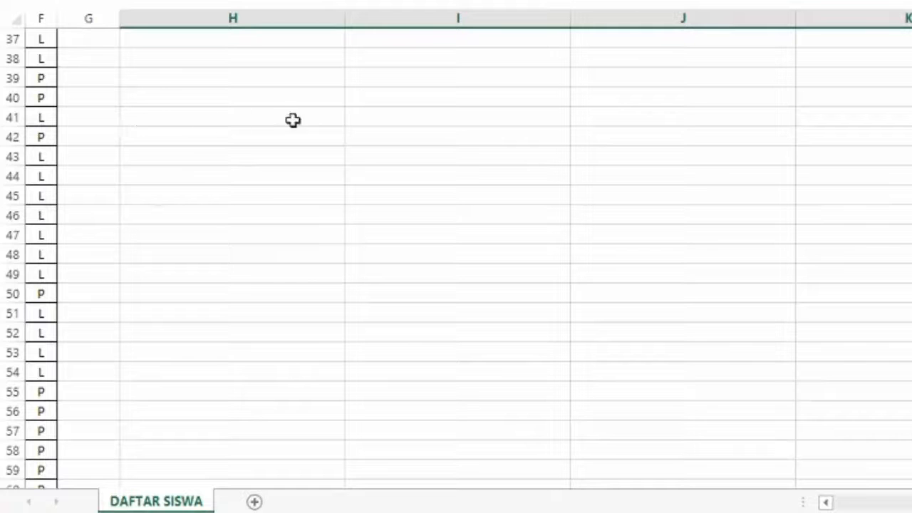
shift+click(911, 118)
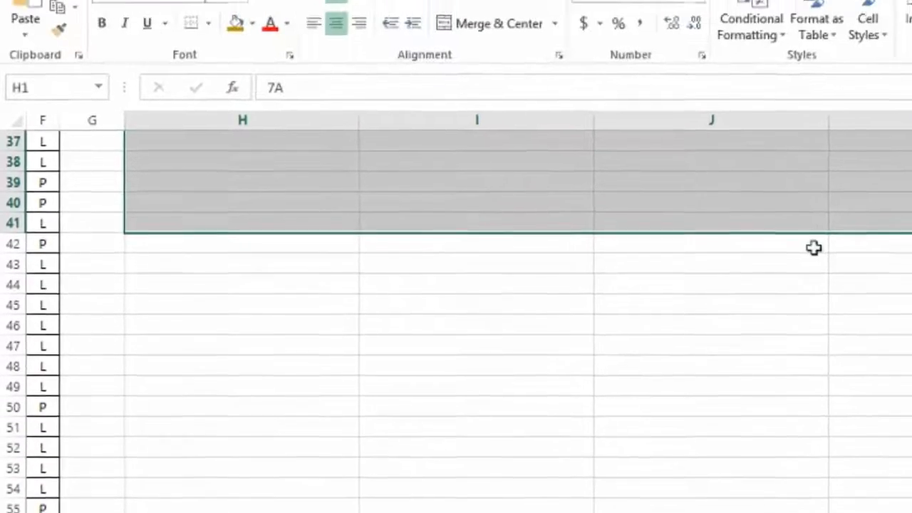
scroll(782, 143, up, 12)
click(215, 108)
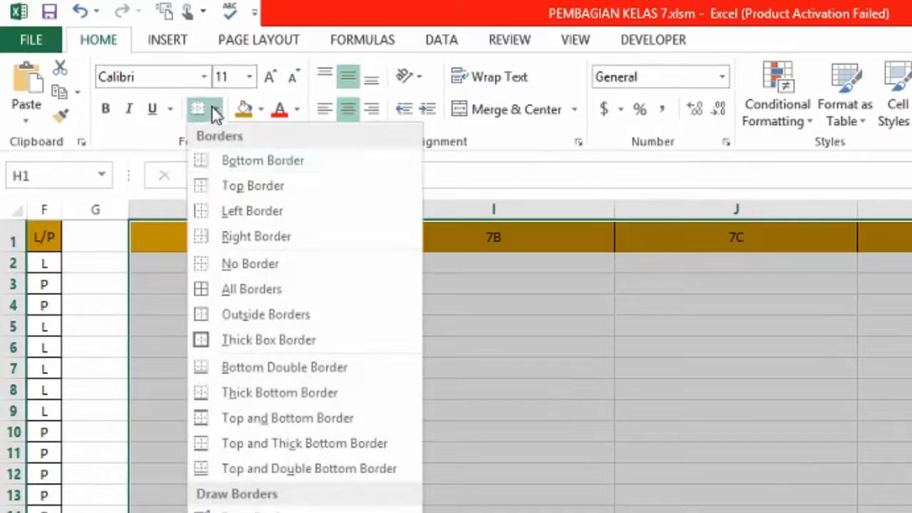
click(214, 289)
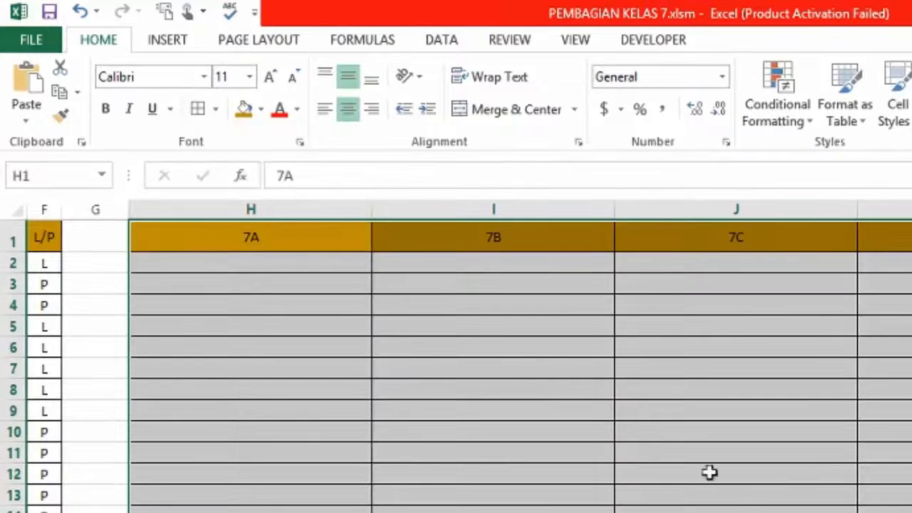
Step: Select H2 under 7A, copy =INDEX($B$2:$B$158,COLUMNS($A$1:A1)+(ROWS(A$1:A1)-1)*5) from Notepad, and return to the workbook
scroll(794, 357, left, 5)
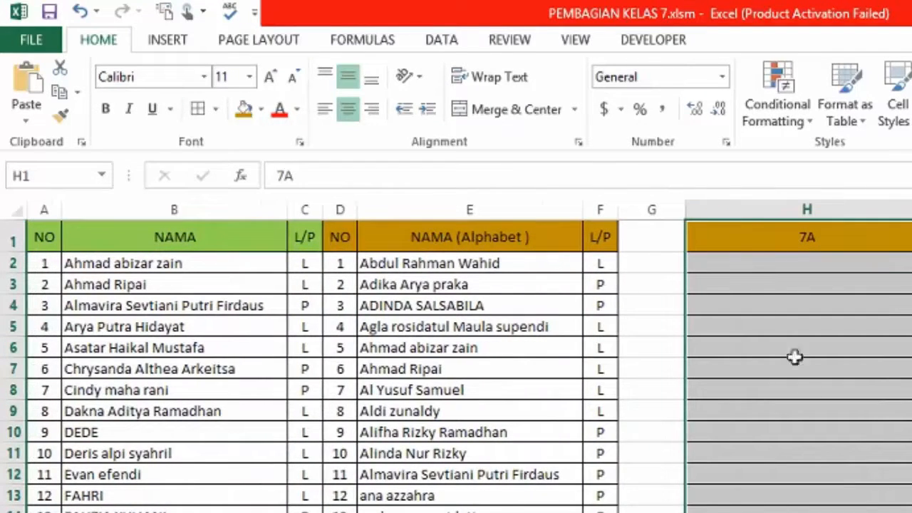
click(755, 268)
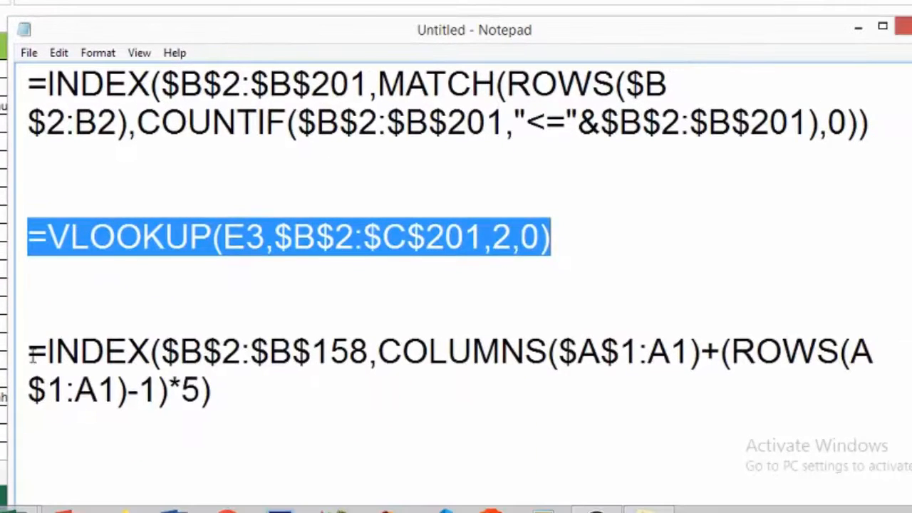
drag(113, 431, 321, 491)
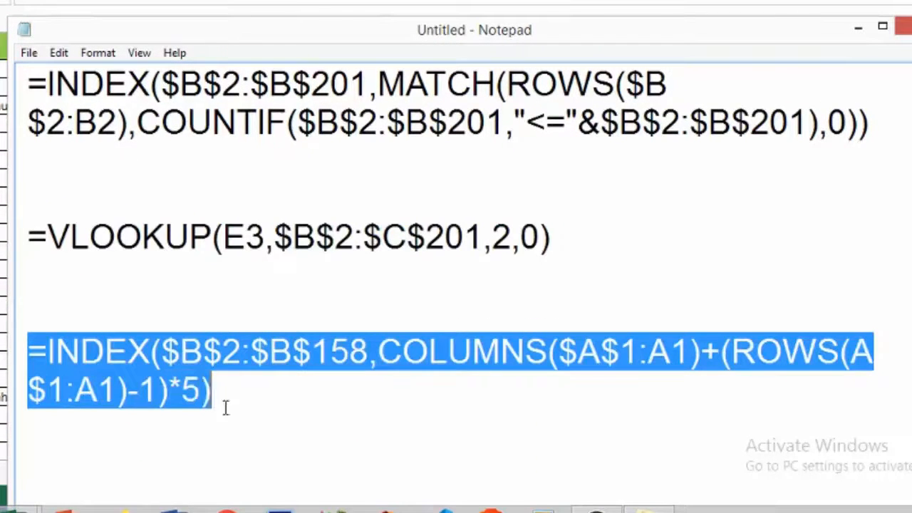
right_click(179, 367)
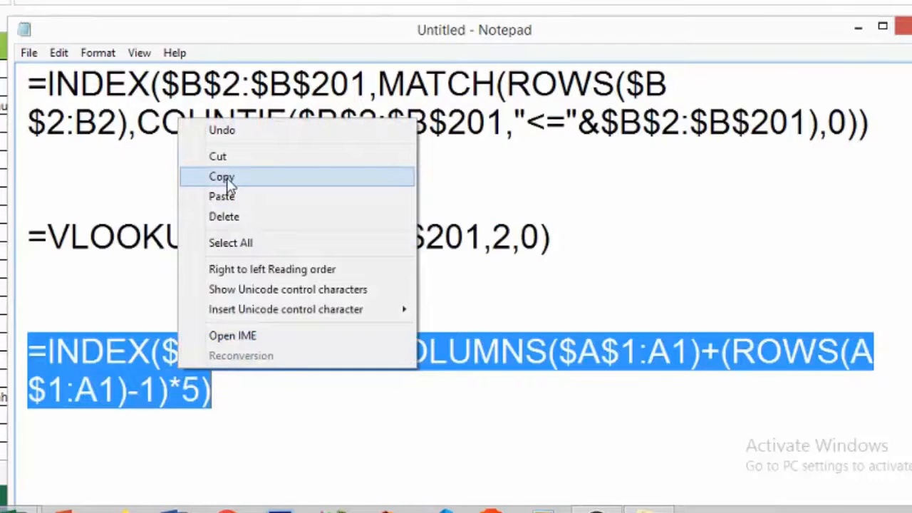
click(223, 178)
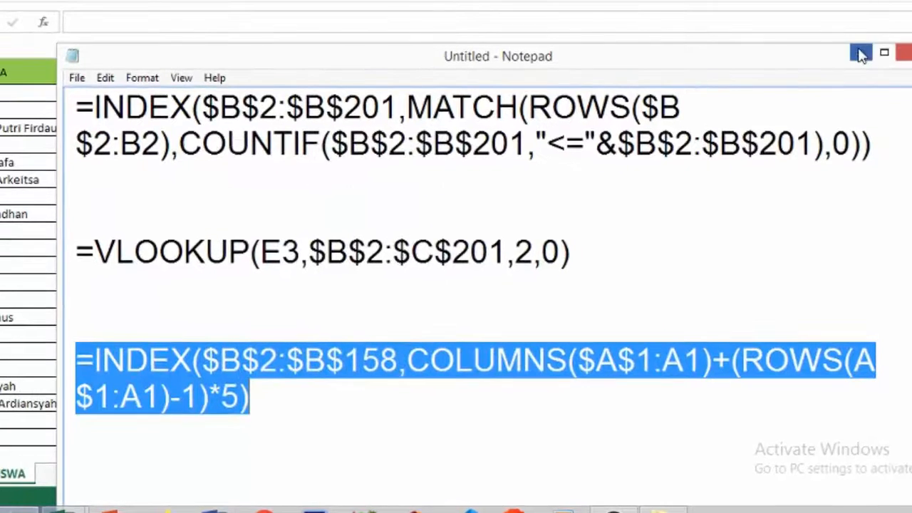
click(860, 54)
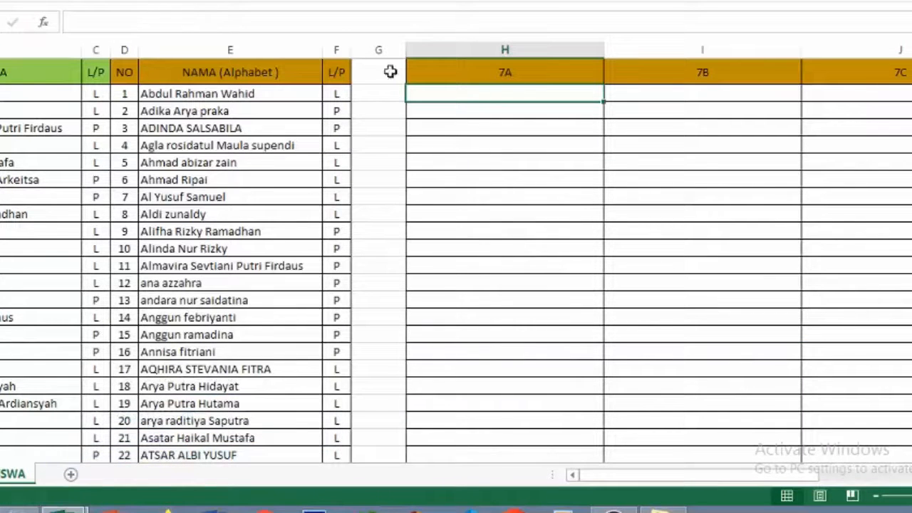
Step: Enter the copied formula =INDEX($B$2:$B$158,COLUMNS($A$1:A1)+(ROWS(A$1:A1)-1)*5) in H2
click(183, 20)
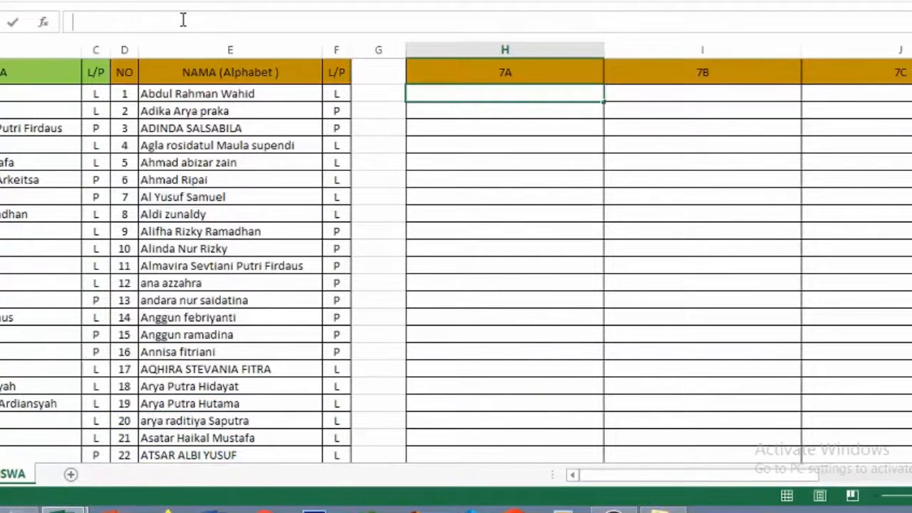
key(ctrl+v)
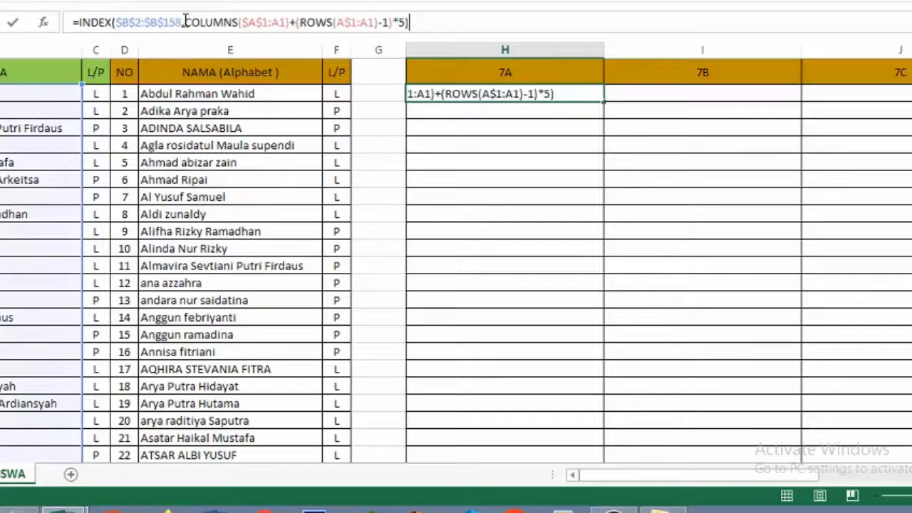
key(Return)
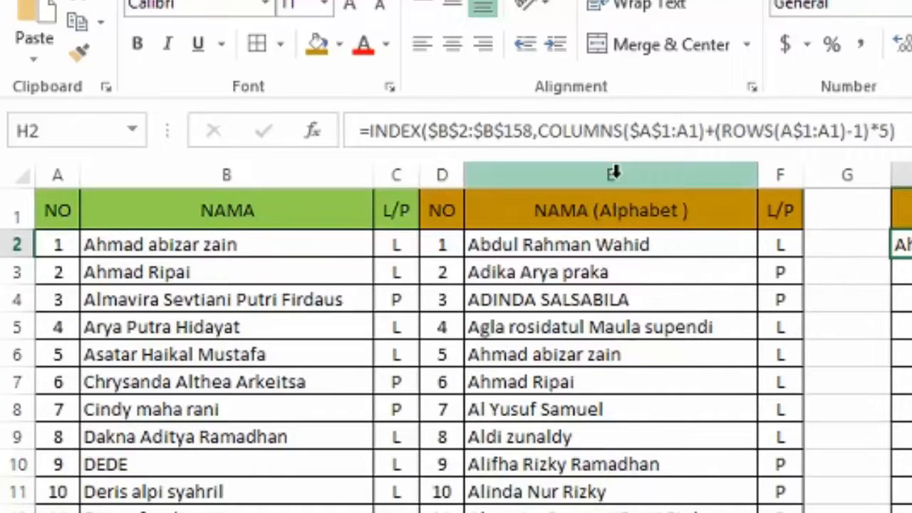
Step: Change the INDEX range in the H2 formula to $E$2:$E$158 and refill the corrected formula across row 2 of the class columns
click(446, 130)
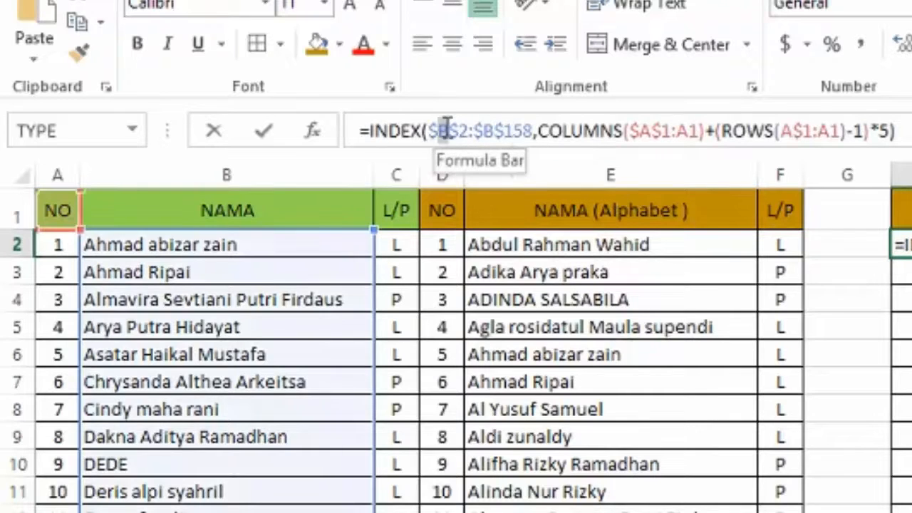
text(E)
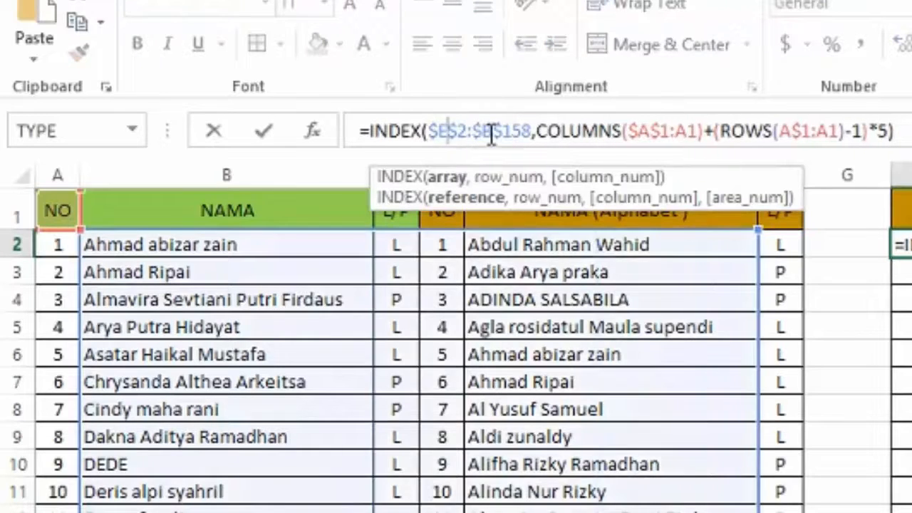
click(492, 130)
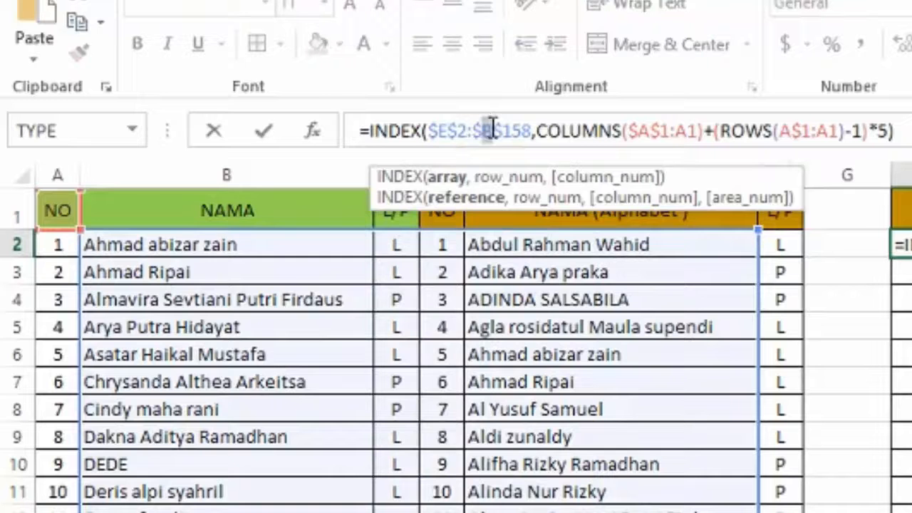
key(BackSpace)
text(E)
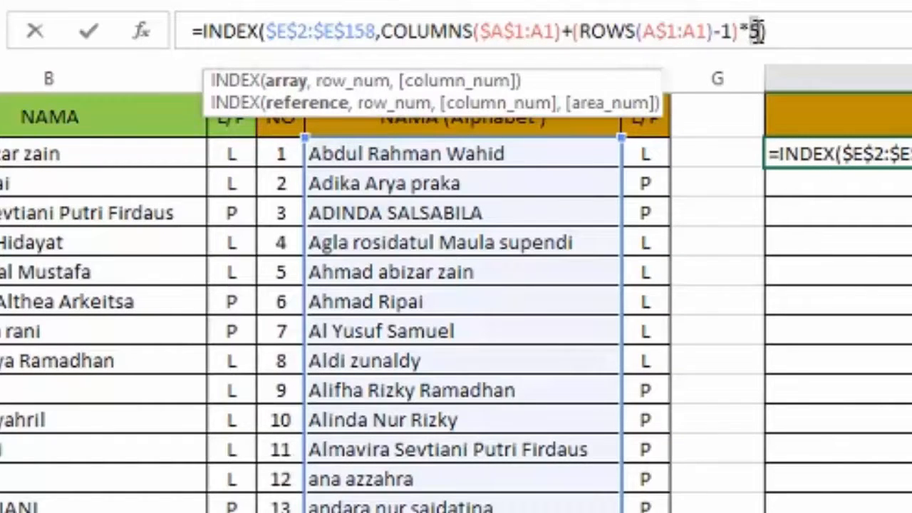
click(757, 32)
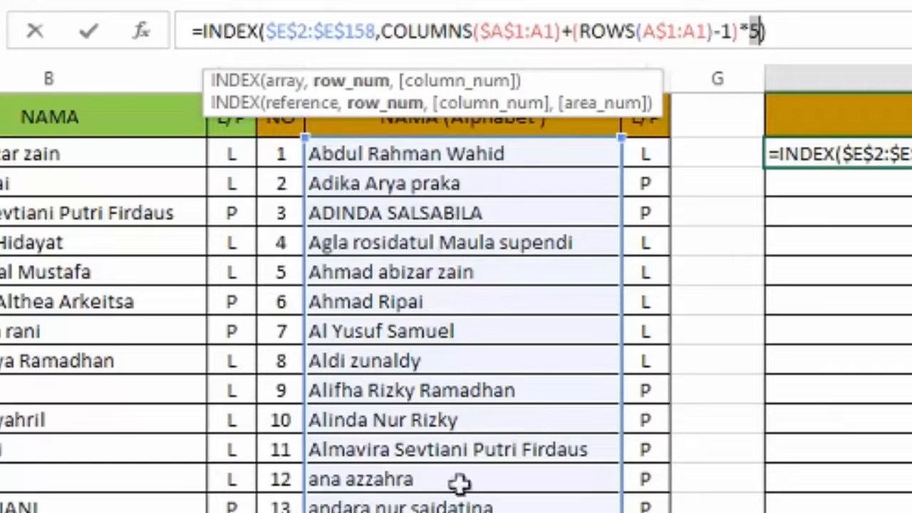
click(810, 29)
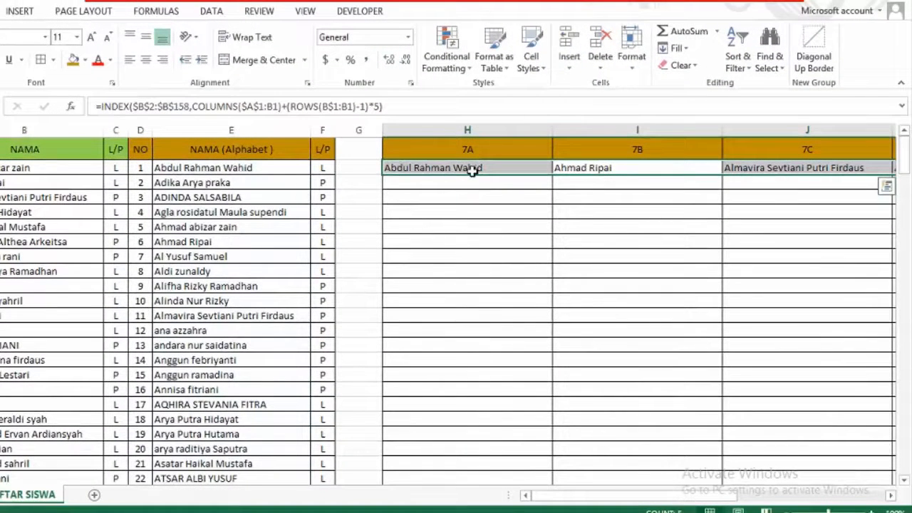
click(492, 169)
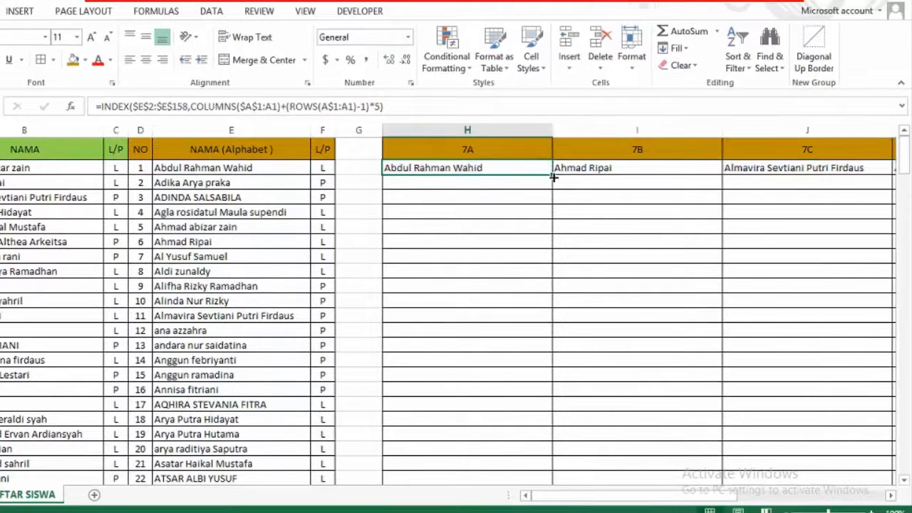
drag(554, 177, 888, 183)
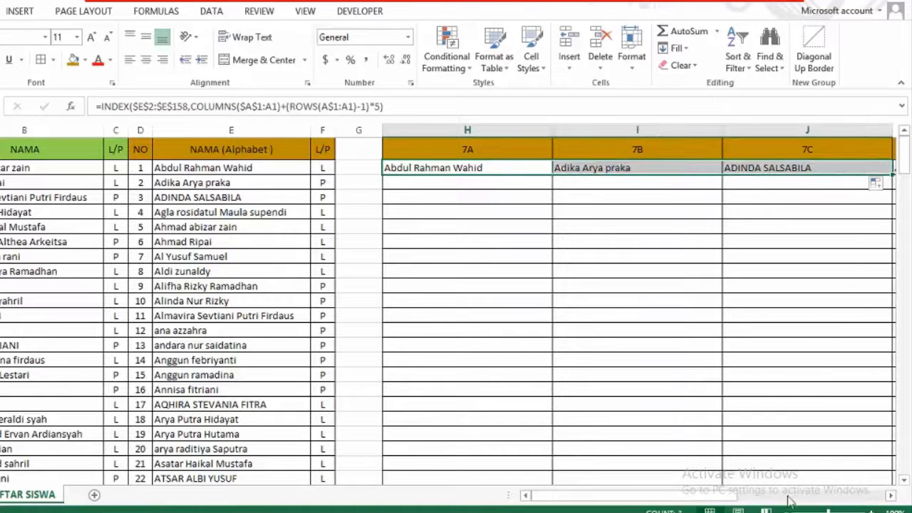
Step: Fill the INDEX formula from row 2 across to the 7E column, and down through row 41 of all five class columns
drag(727, 495, 872, 485)
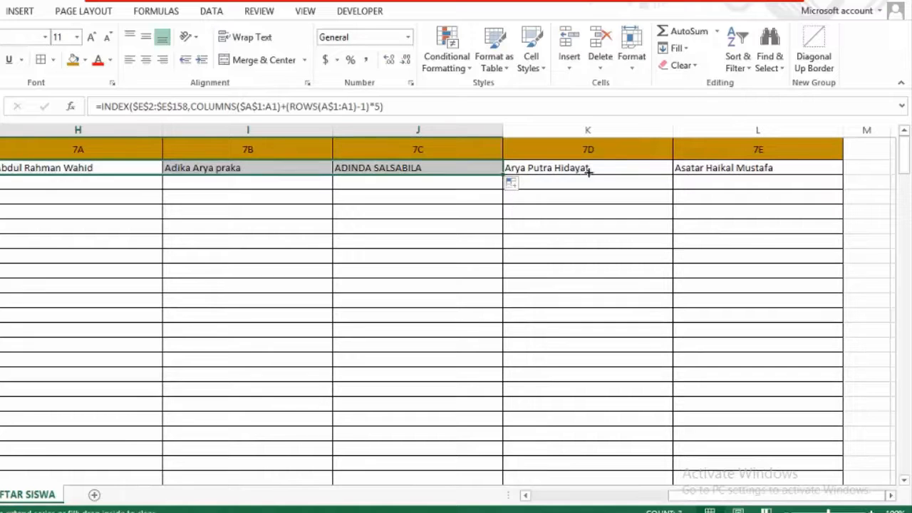
drag(589, 172, 800, 171)
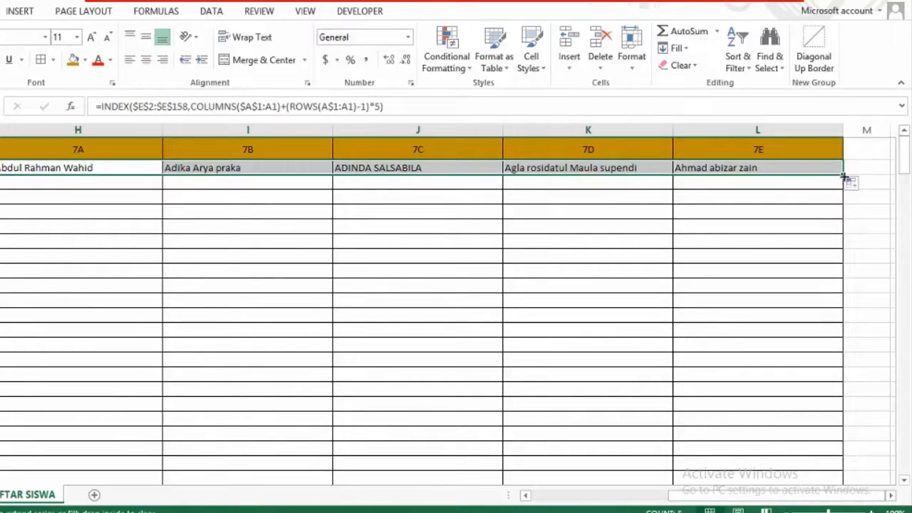
mouse_move(844, 176)
mouse_down()
mouse_move(850, 508)
mouse_move(851, 320)
mouse_move(837, 241)
mouse_up()
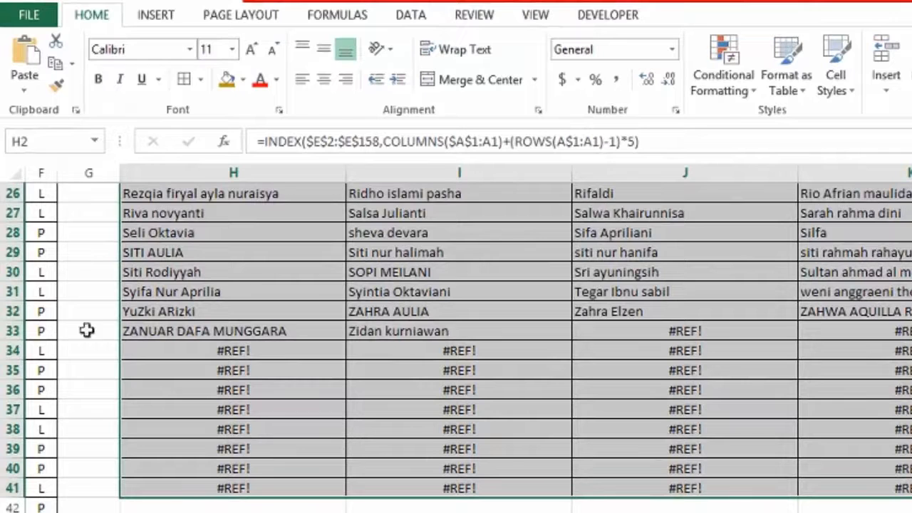
Step: Examine the filled 7A to 7E lists down to their last rows and compare them with the end of the alphabetical student list
scroll(178, 321, up, 8)
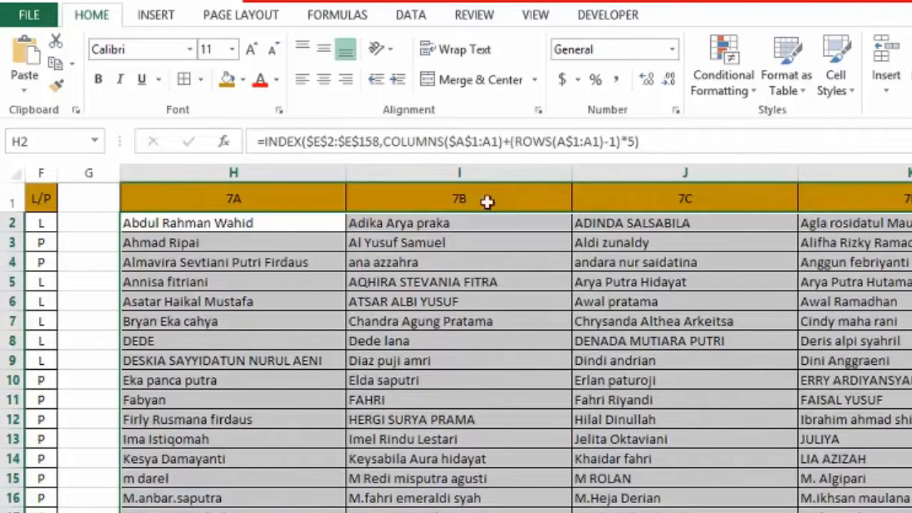
scroll(302, 302, down, 7)
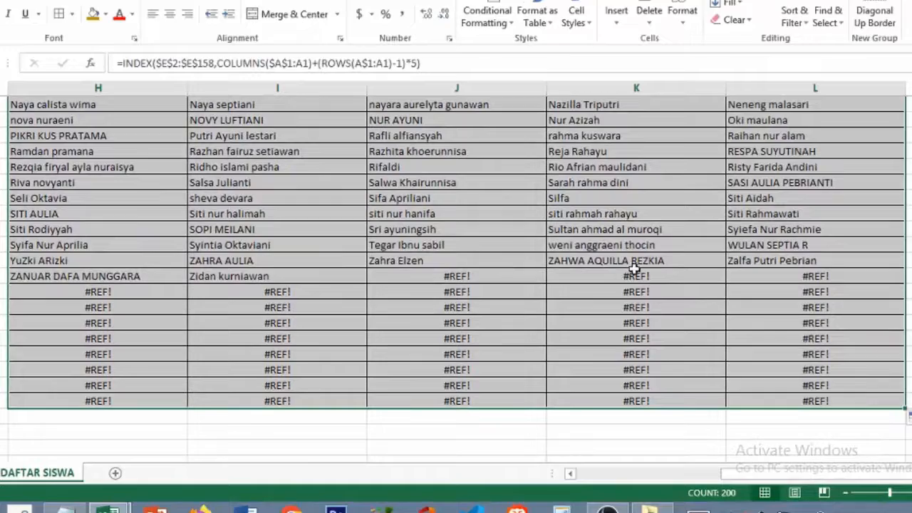
scroll(545, 271, up, 5)
scroll(535, 252, up, 1)
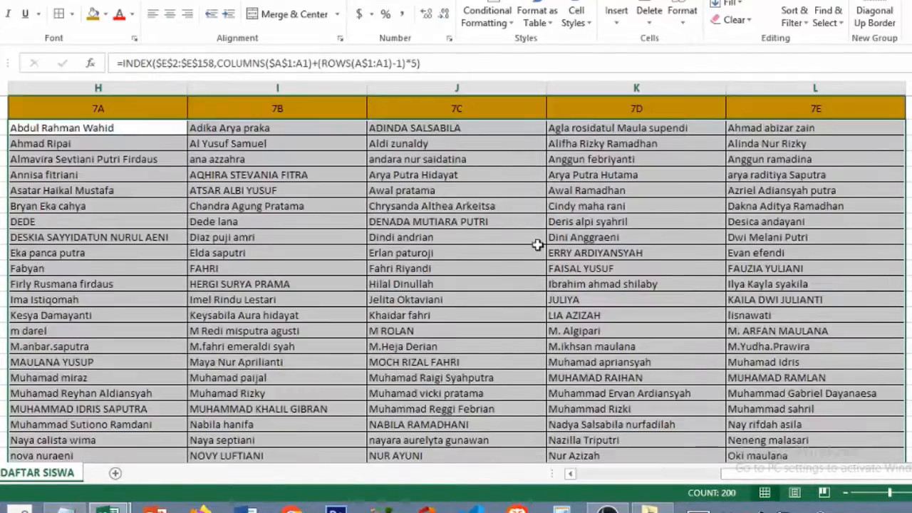
scroll(539, 247, down, 6)
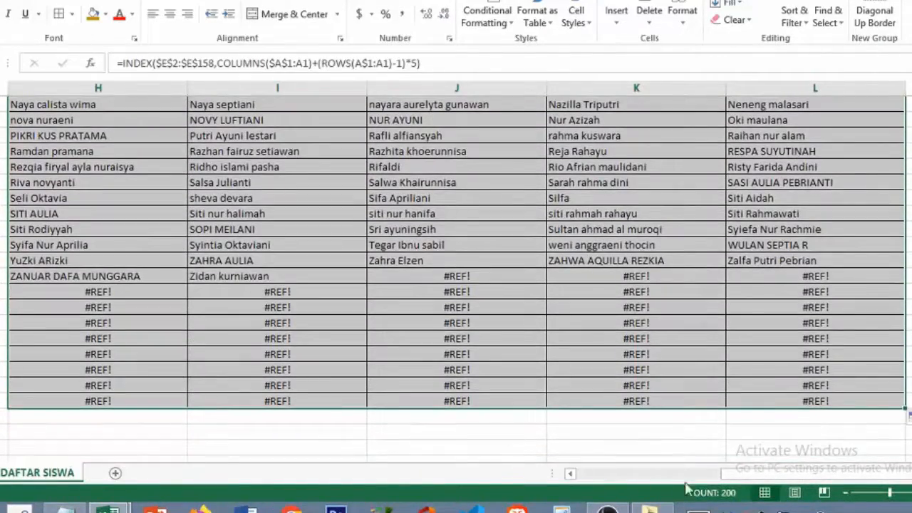
drag(739, 476, 507, 477)
scroll(244, 287, down, 1)
scroll(244, 287, down, 20)
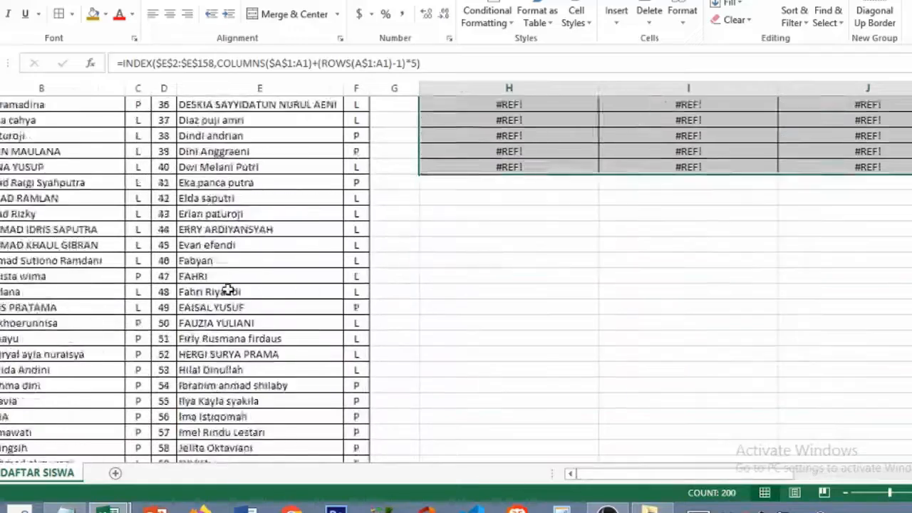
scroll(210, 299, down, 20)
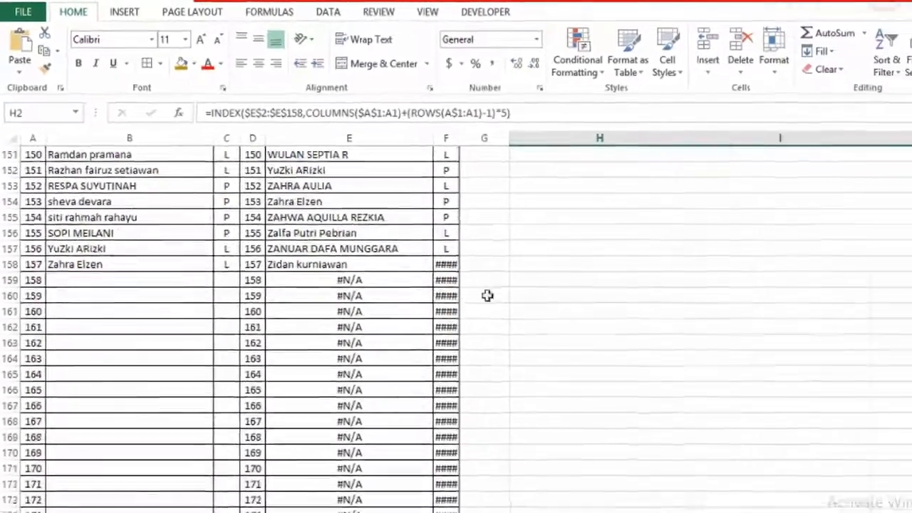
scroll(486, 295, up, 20)
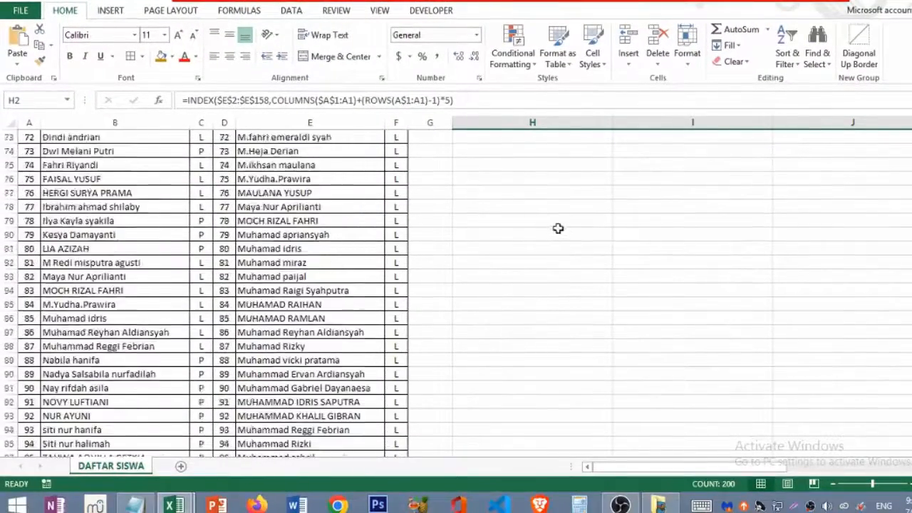
scroll(558, 228, up, 15)
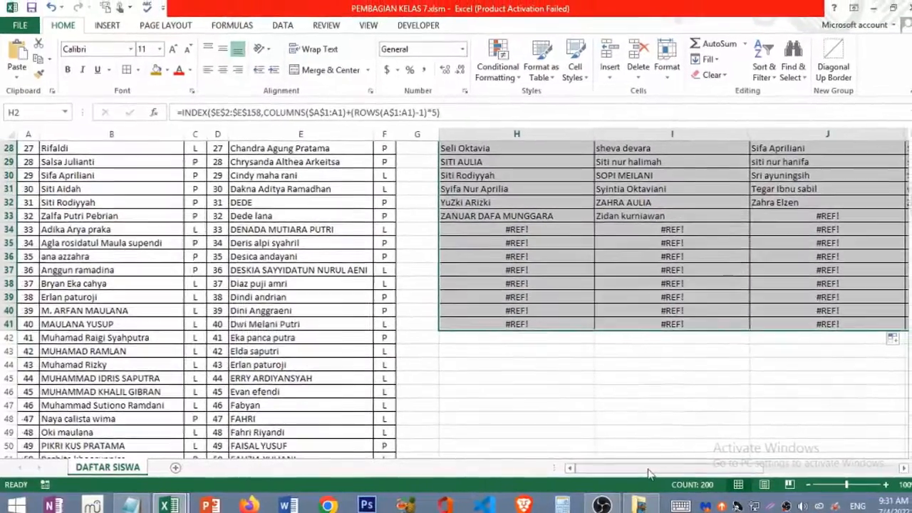
Step: Review how the alphabetical names are distributed row by row across classes 7A to 7E, from the headers to the last filled rows
scroll(448, 215, right, 5)
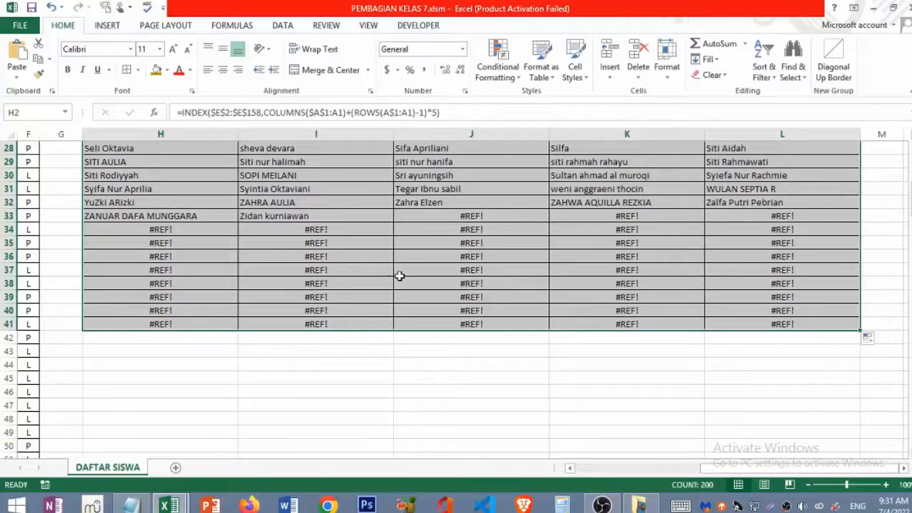
scroll(275, 283, up, 9)
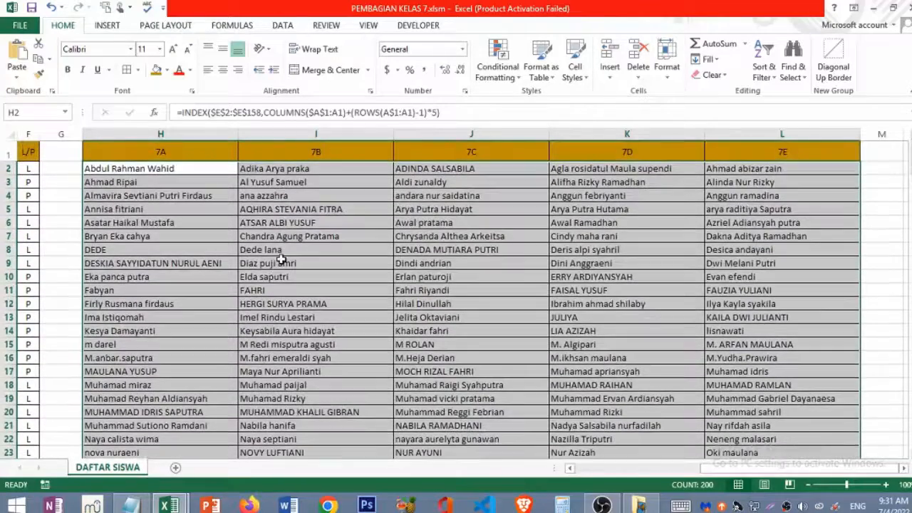
drag(724, 470, 614, 472)
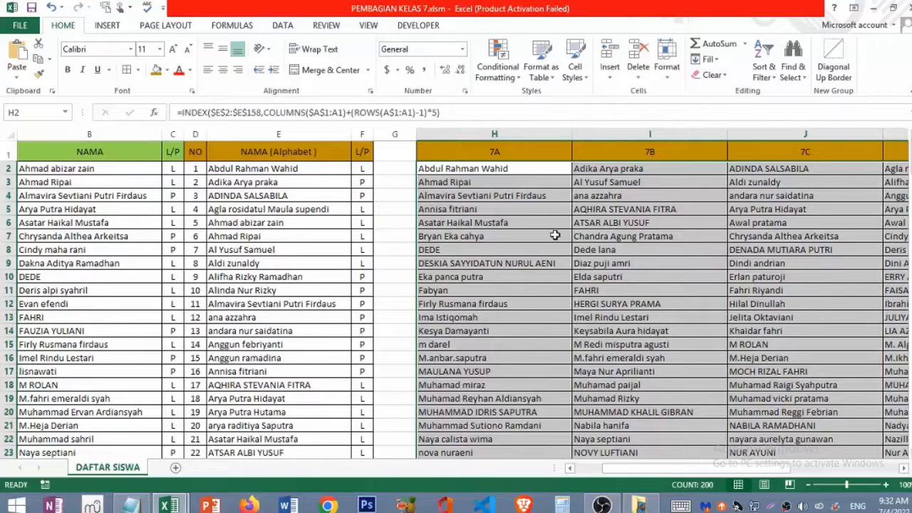
drag(645, 469, 743, 469)
scroll(483, 301, down, 1)
scroll(493, 276, down, 4)
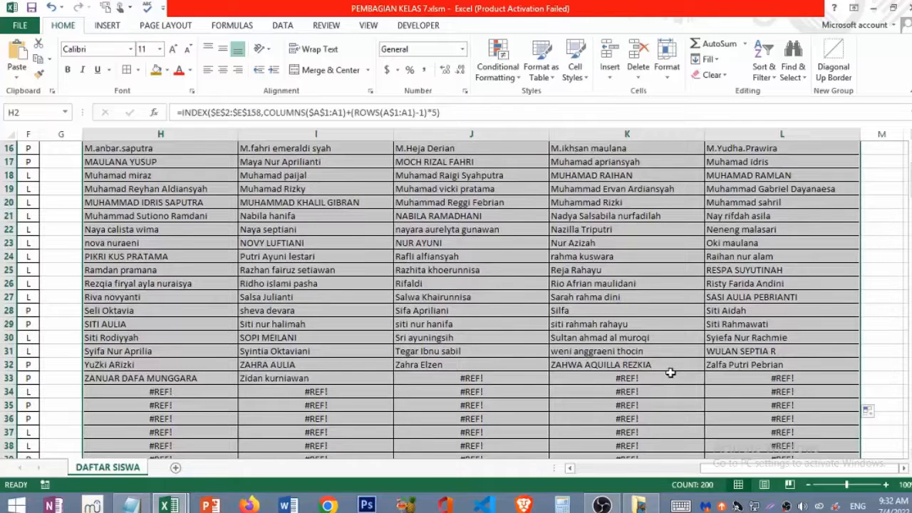
scroll(491, 335, up, 5)
scroll(660, 328, left, 3)
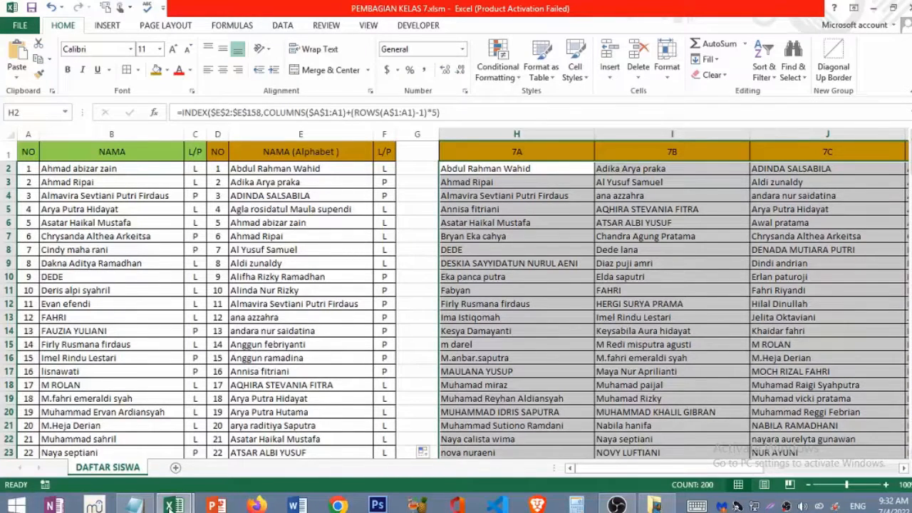
Step: Switch to the PEMBAGIAN KELAS.xlsm workbook, go to its dashboard, and inspect the HASIL class sheet down to the student totals
mouse_move(174, 505)
click(292, 449)
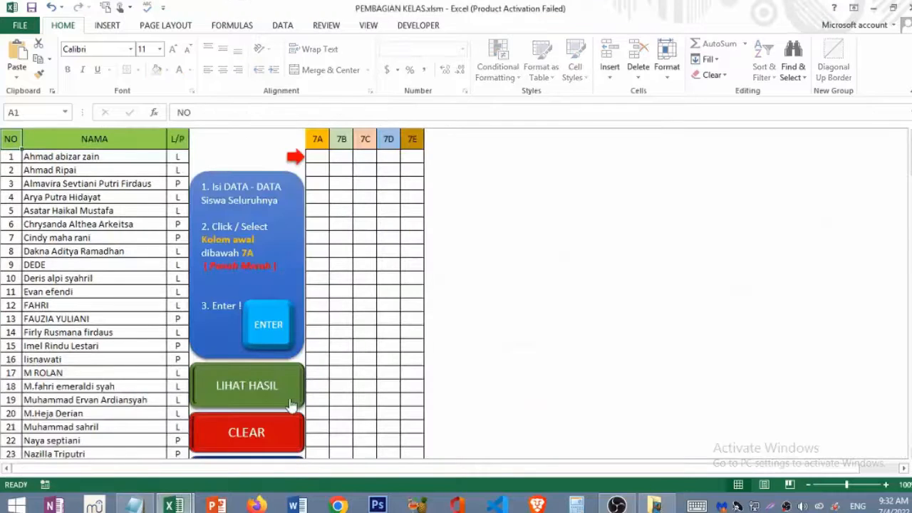
scroll(296, 399, down, 2)
click(263, 390)
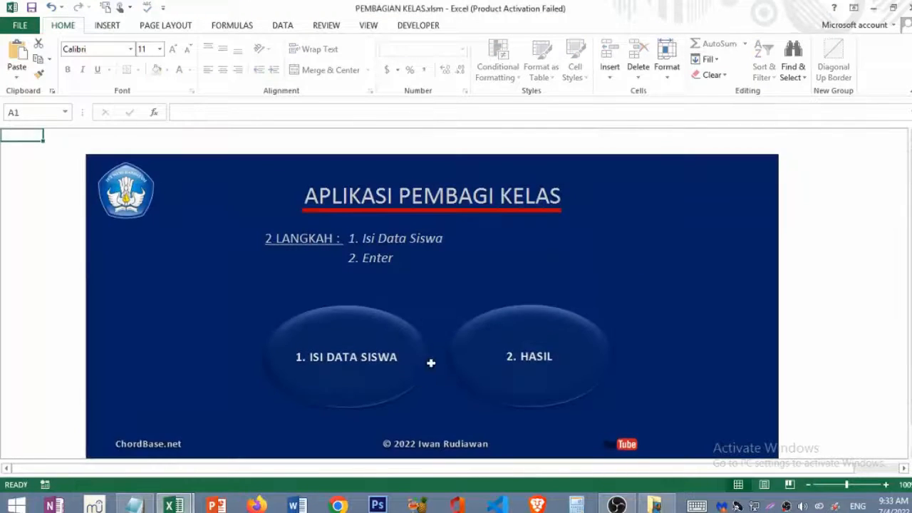
scroll(431, 362, down, 1)
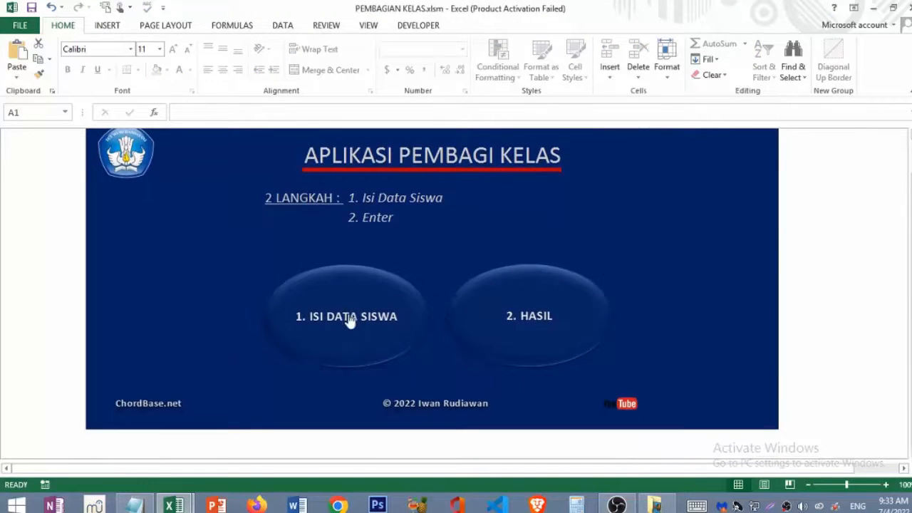
click(535, 319)
scroll(535, 318, down, 9)
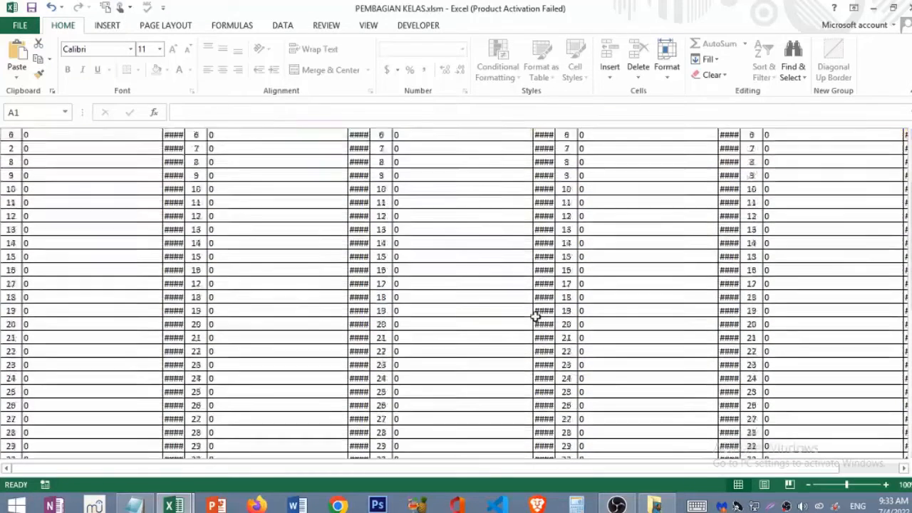
scroll(378, 324, down, 2)
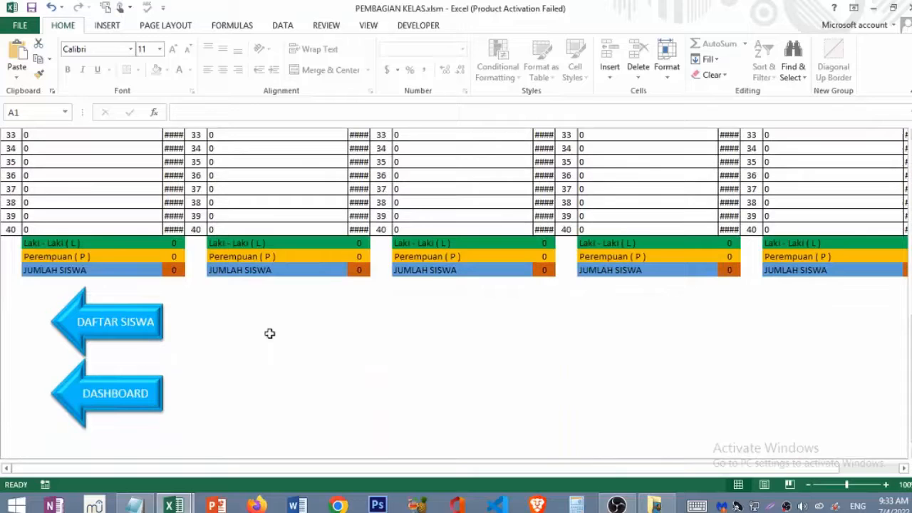
Step: Return to the DAFTAR SISWA sheet, run the ENTER macro from H2 under 7A, and show the class lists with LIHAT HASIL
click(120, 328)
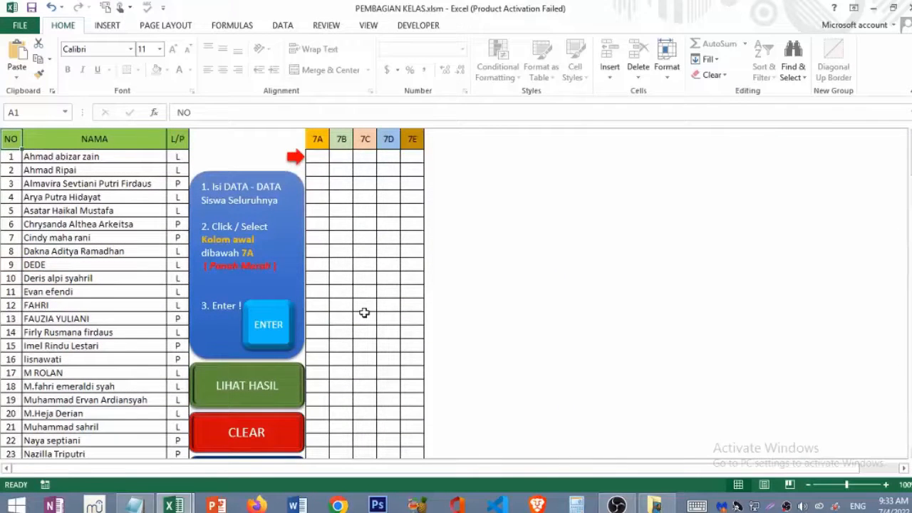
click(316, 156)
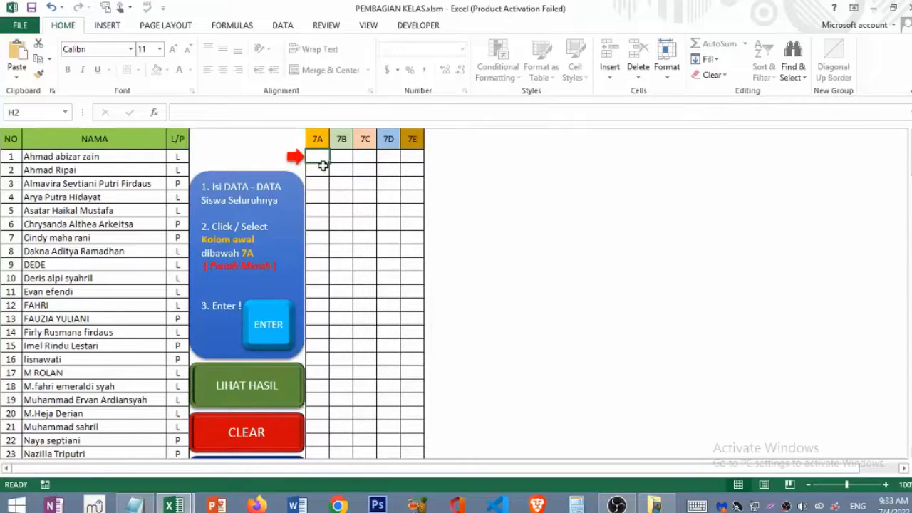
click(268, 328)
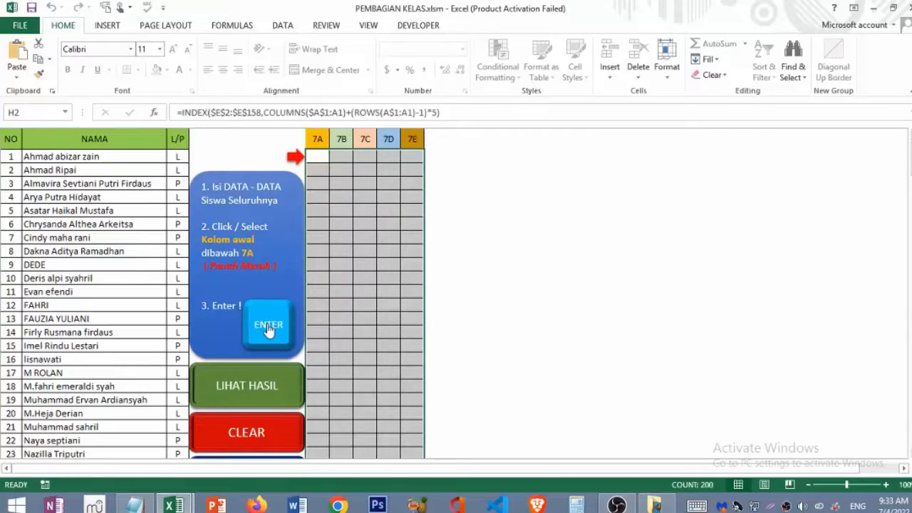
click(250, 388)
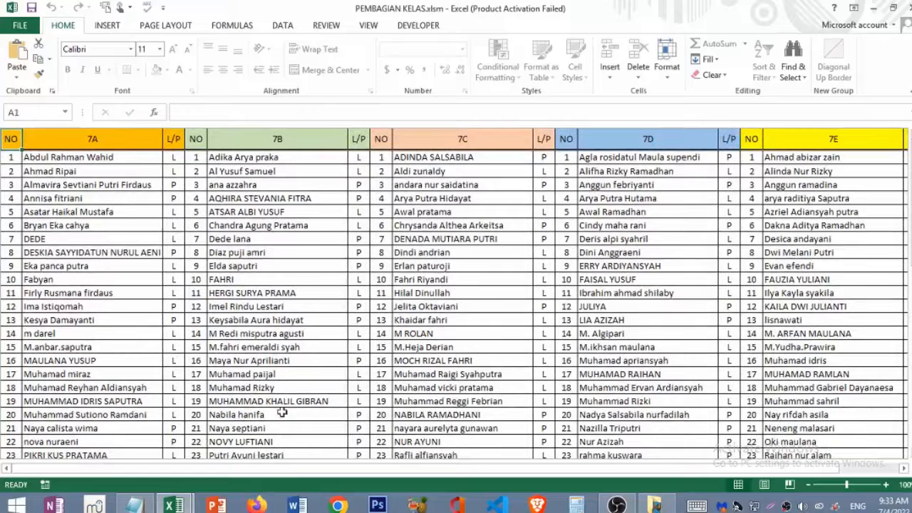
Step: Switch back to PEMBAGIAN KELAS 7.xlsm and bring class columns 7A to 7E into view
mouse_move(174, 506)
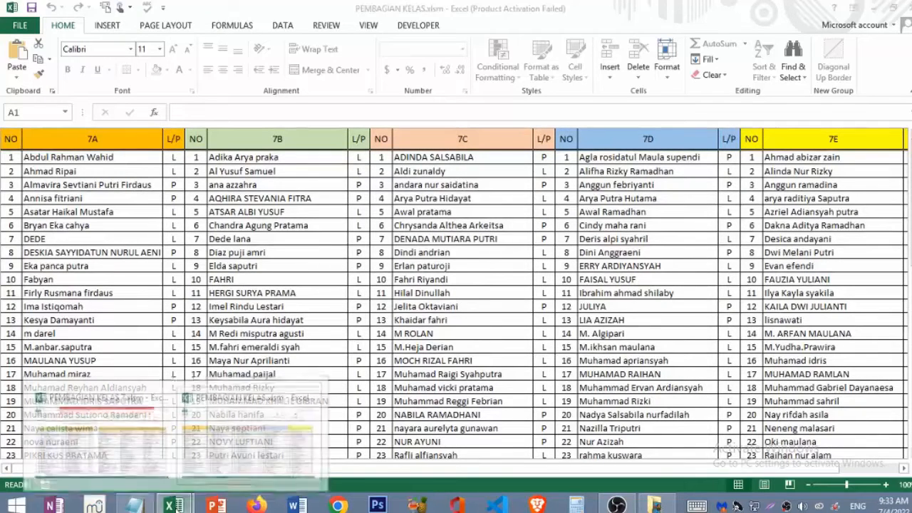
click(124, 449)
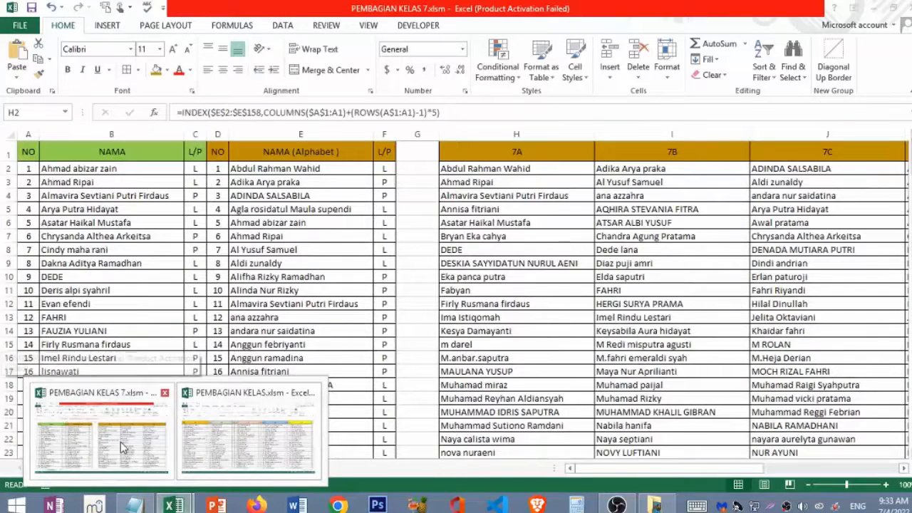
click(157, 450)
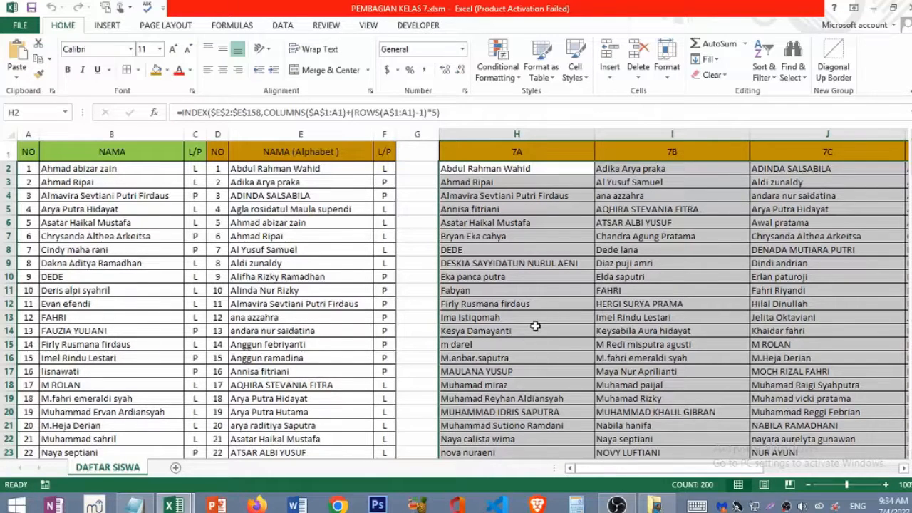
drag(681, 468, 805, 468)
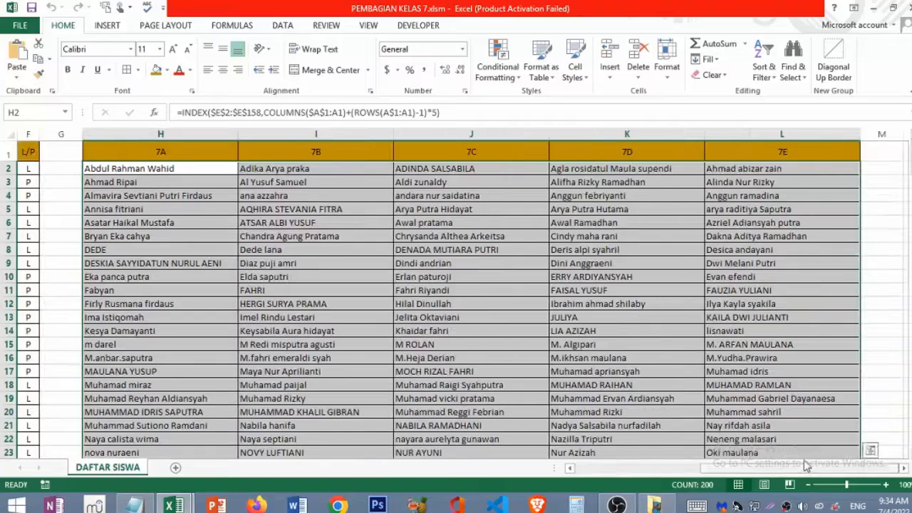